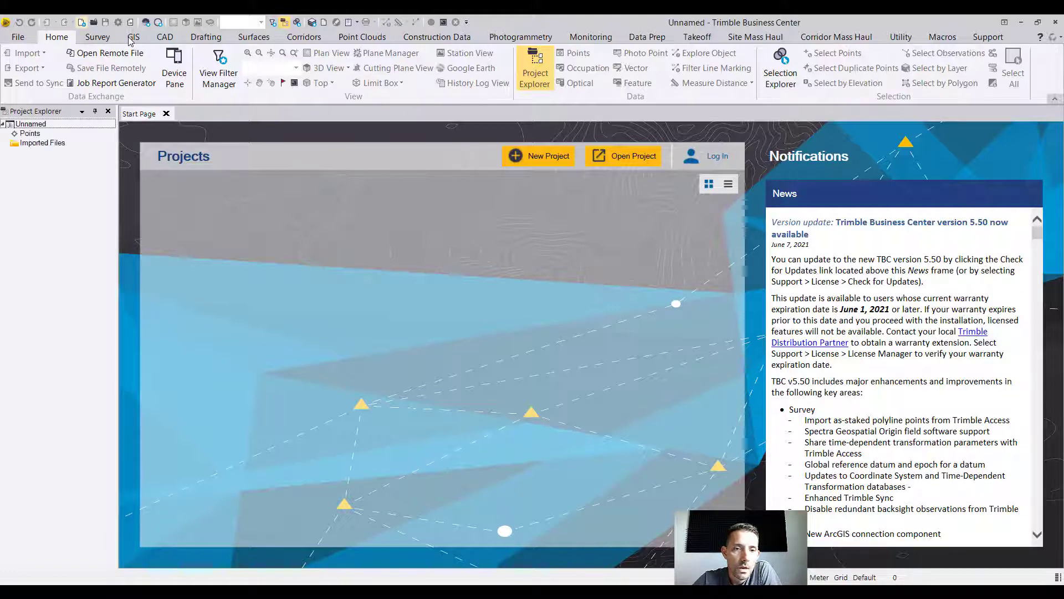
# Start a linestring with default properties in the plan view and place its first vertex at about -882, -443 with elevation 100
pyautogui.click(173, 115)
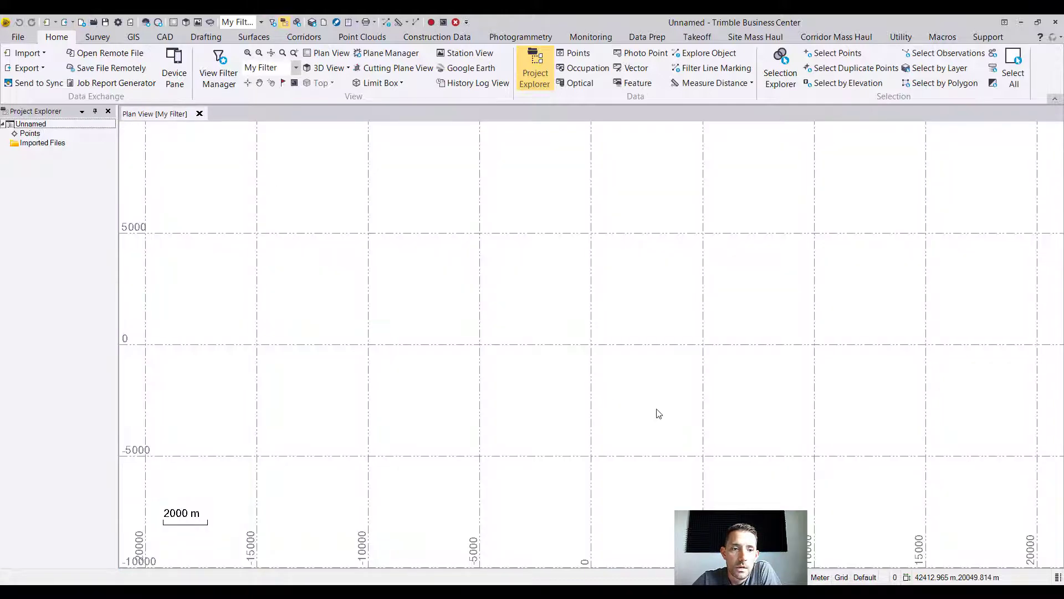
pyautogui.scroll(6, 567, 350)
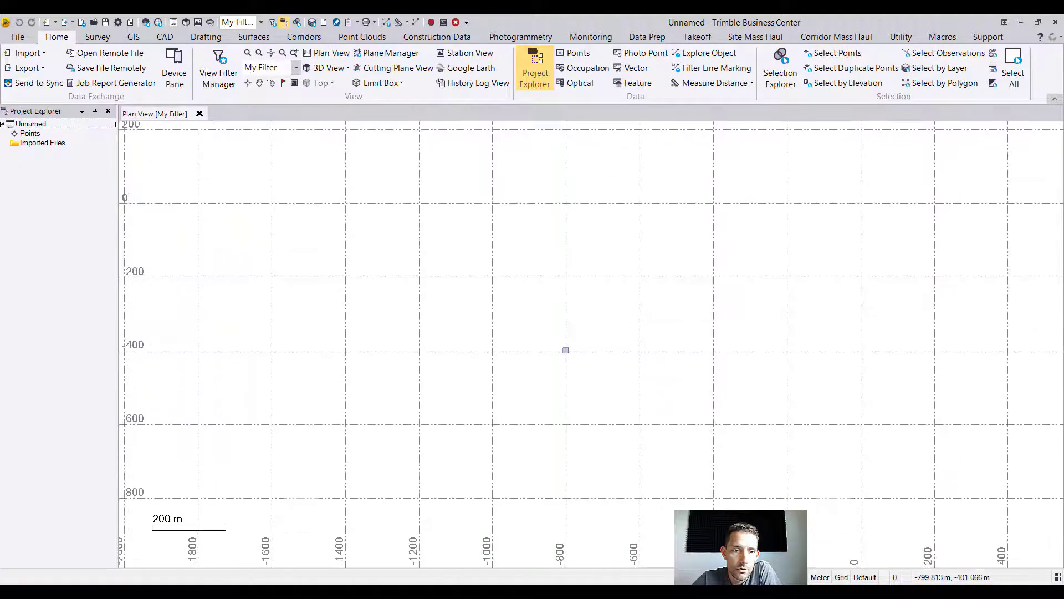
pyautogui.scroll(3, 566, 350)
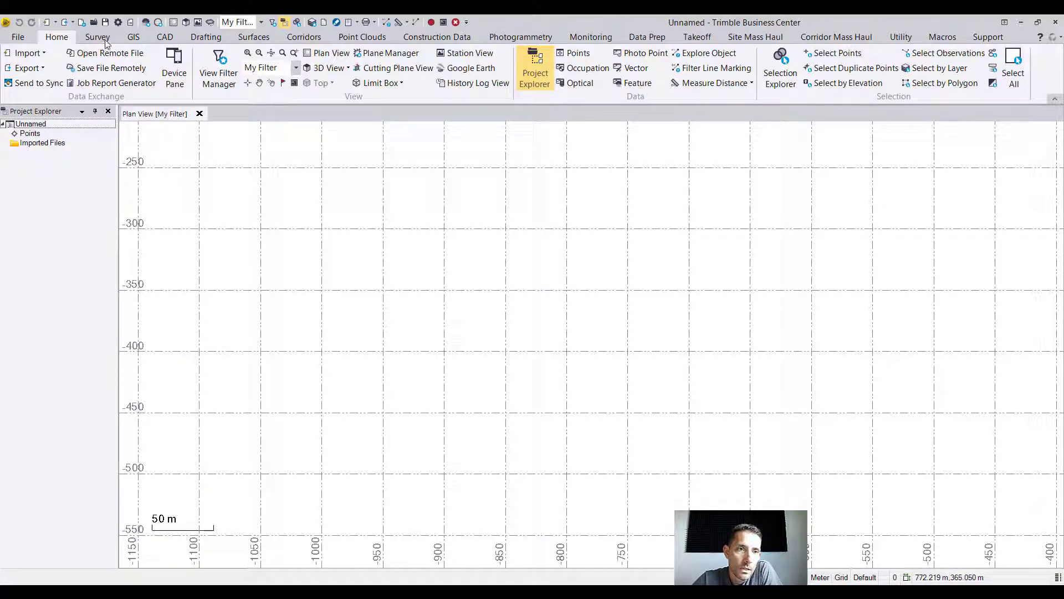
pyautogui.click(161, 38)
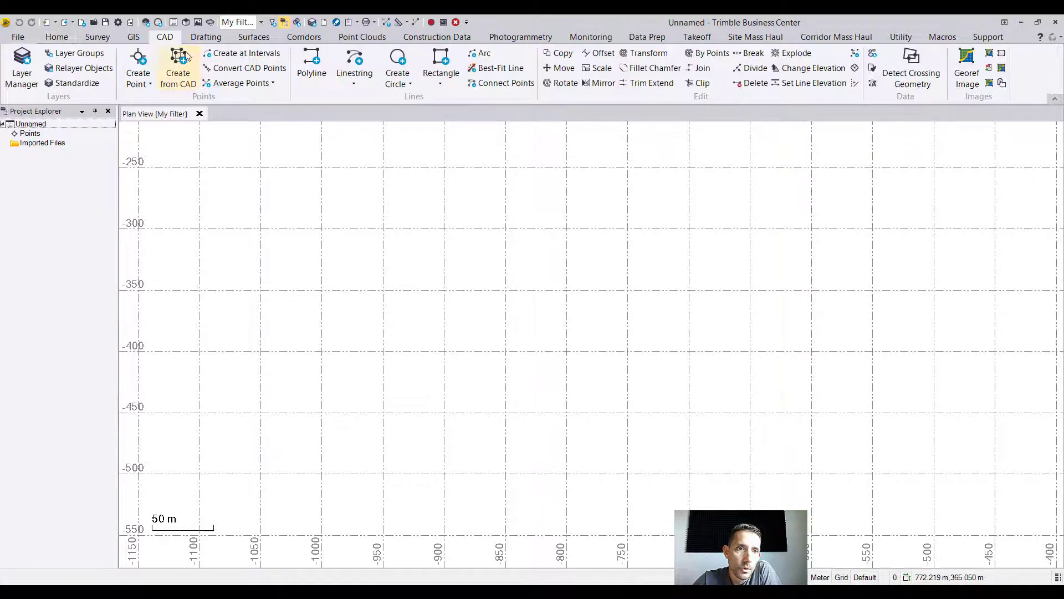
pyautogui.click(357, 63)
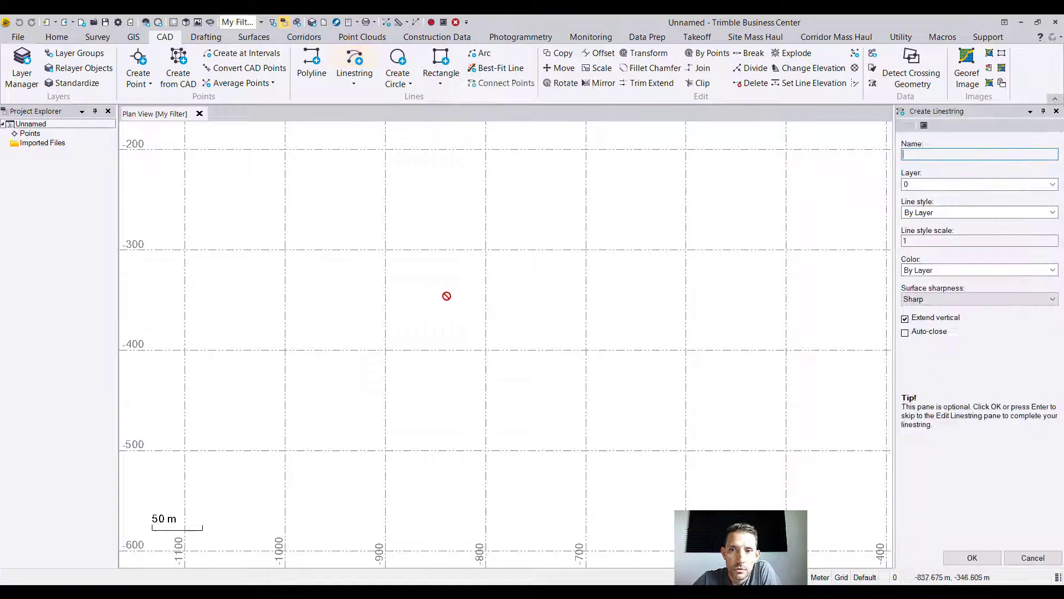
pyautogui.click(974, 559)
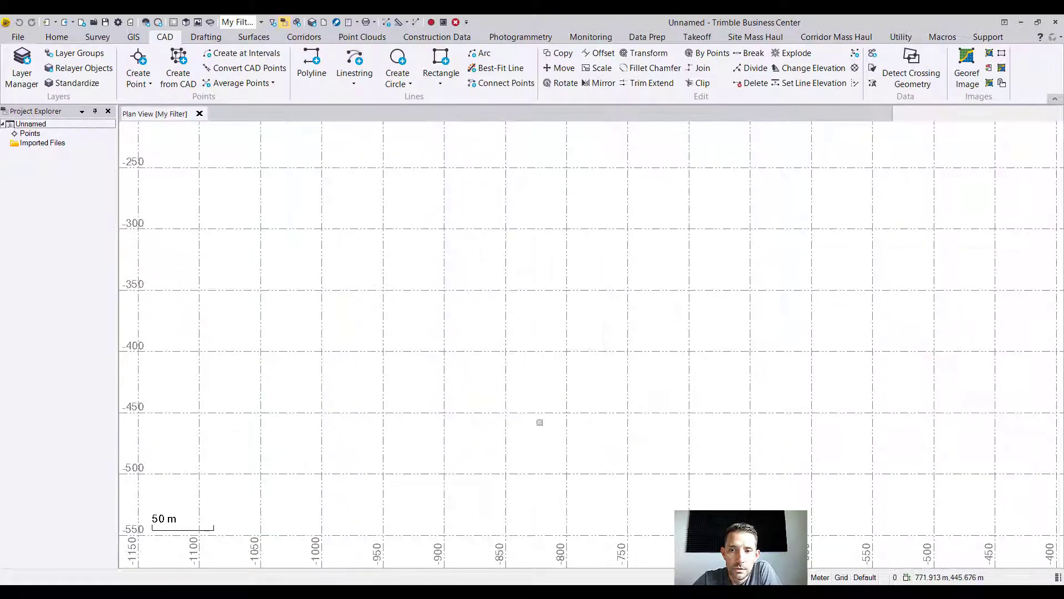
pyautogui.click(401, 392)
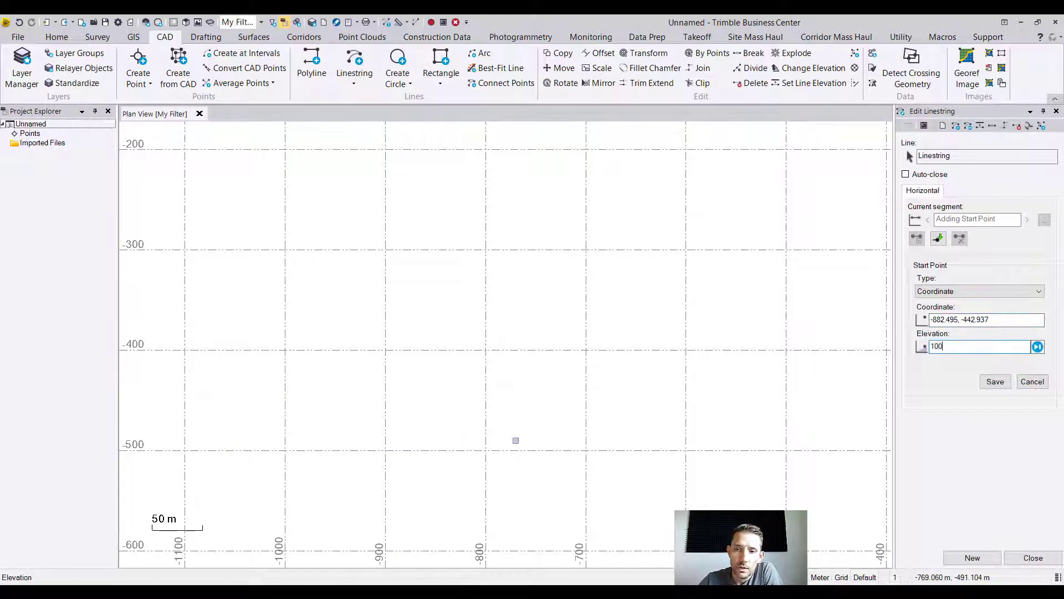
pyautogui.write('100')
pyautogui.press('Return')
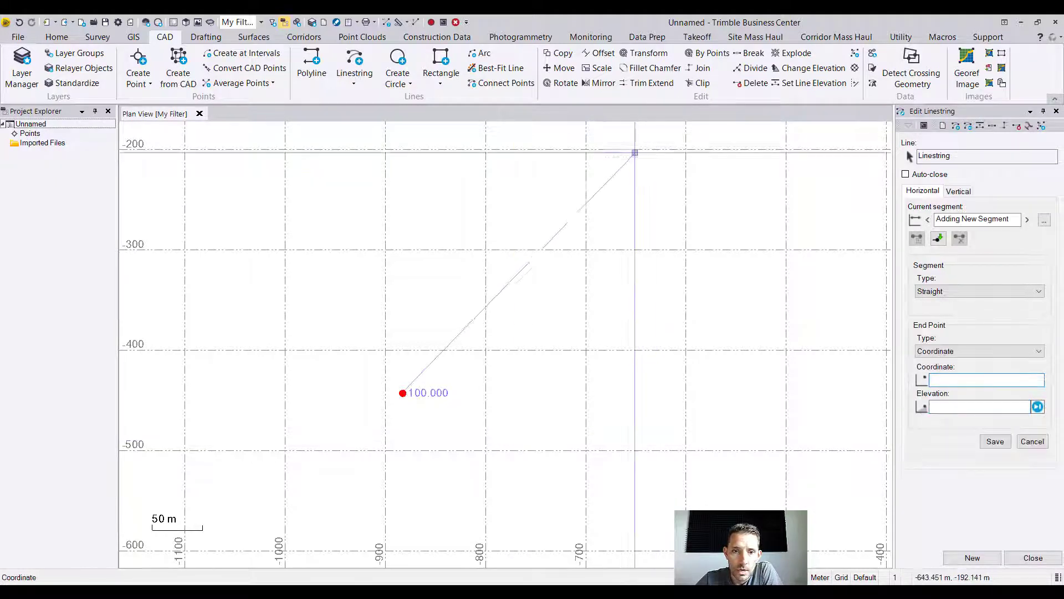
# Add straight segments to about -807, -429 at elevation 150 and to about -725, -380 at elevation 100
pyautogui.click(478, 378)
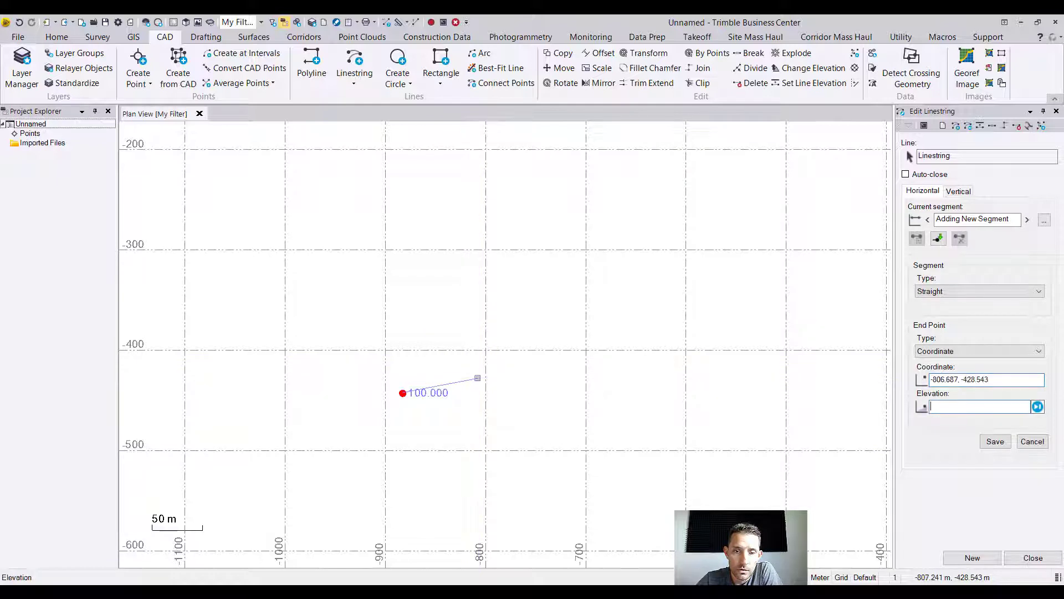
pyautogui.write('150')
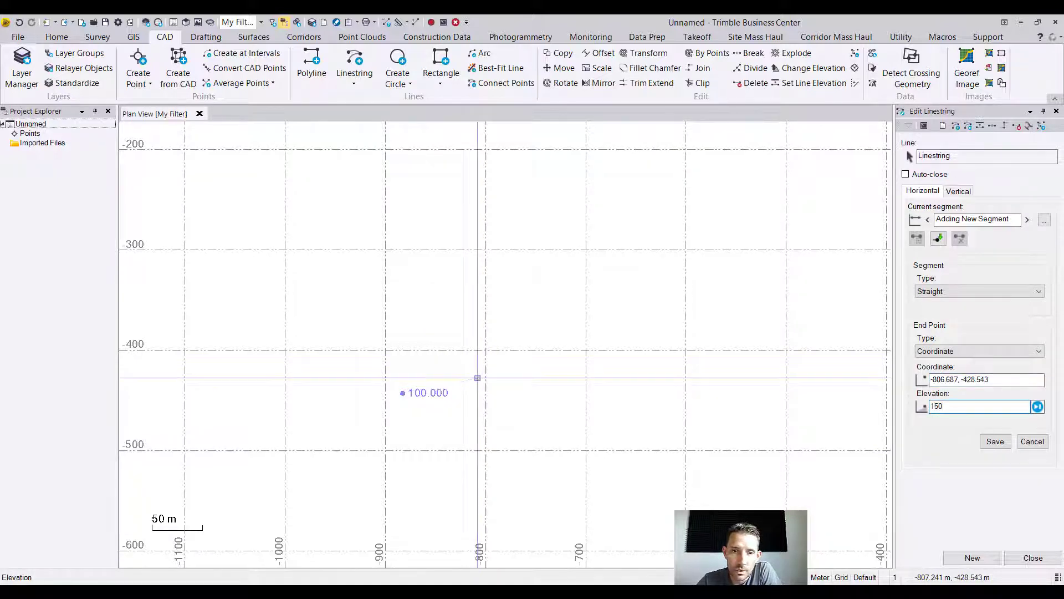
pyautogui.press('Return')
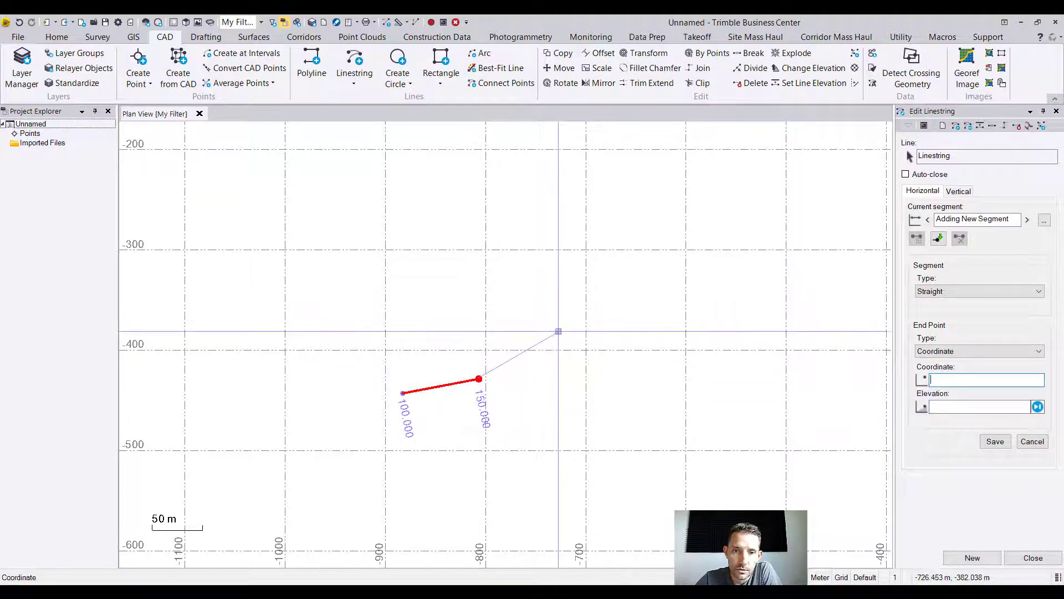
pyautogui.click(559, 329)
pyautogui.write('100')
pyautogui.press('Return')
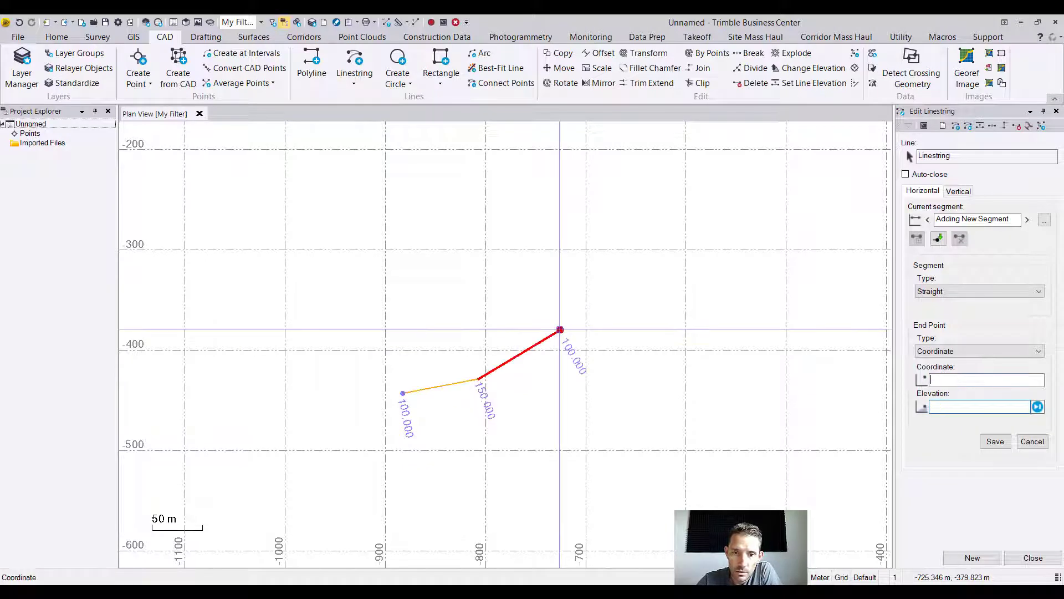
# Continue the linestring to about -771, -282 at elevation 100 and to about -844, -308 at elevation 150
pyautogui.write('100')
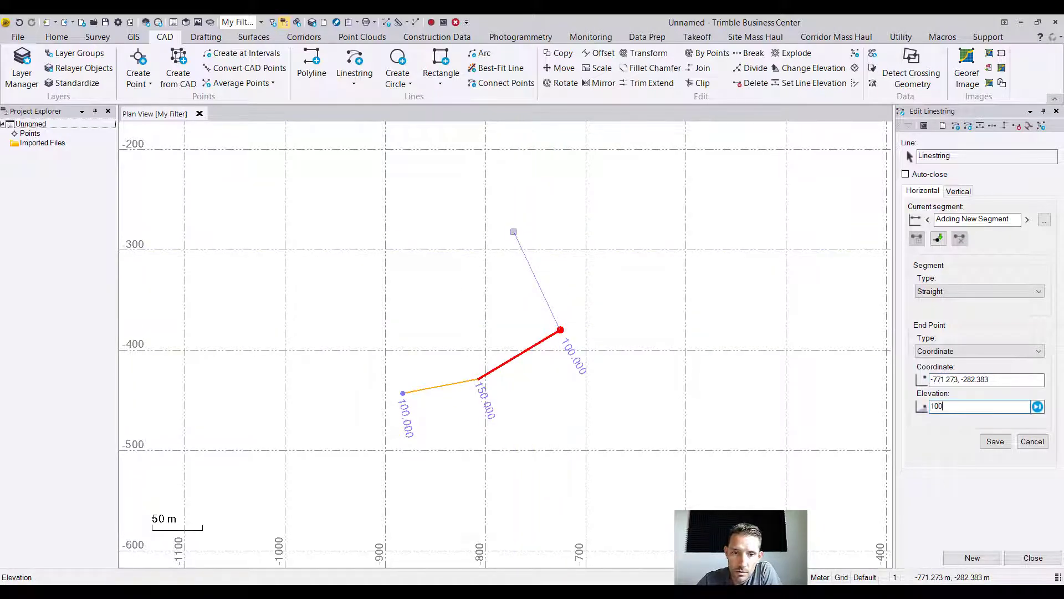
pyautogui.press('Return')
pyautogui.click(440, 257)
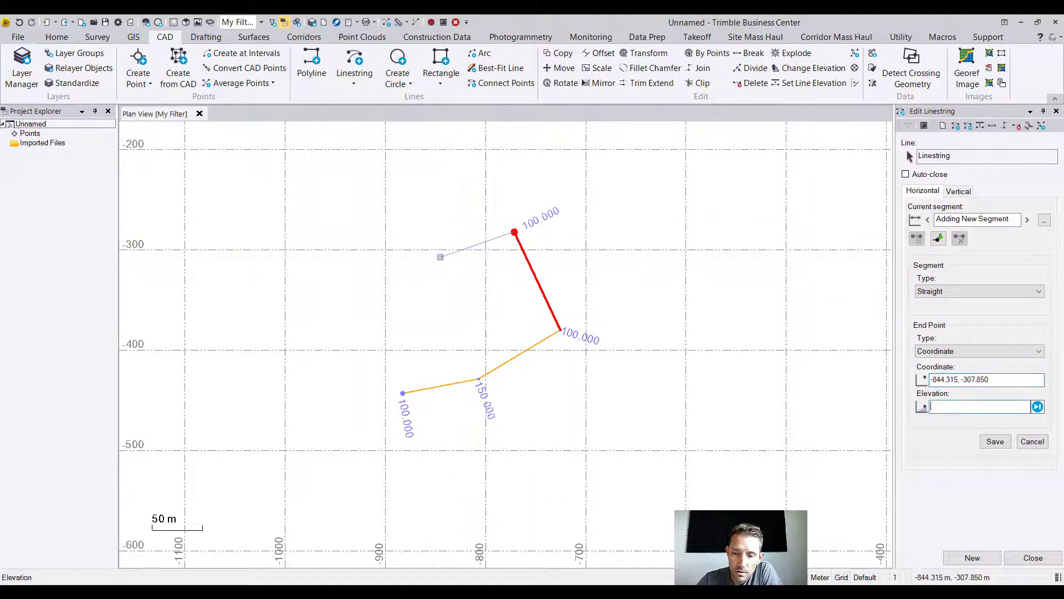
pyautogui.write('150')
pyautogui.press('Return')
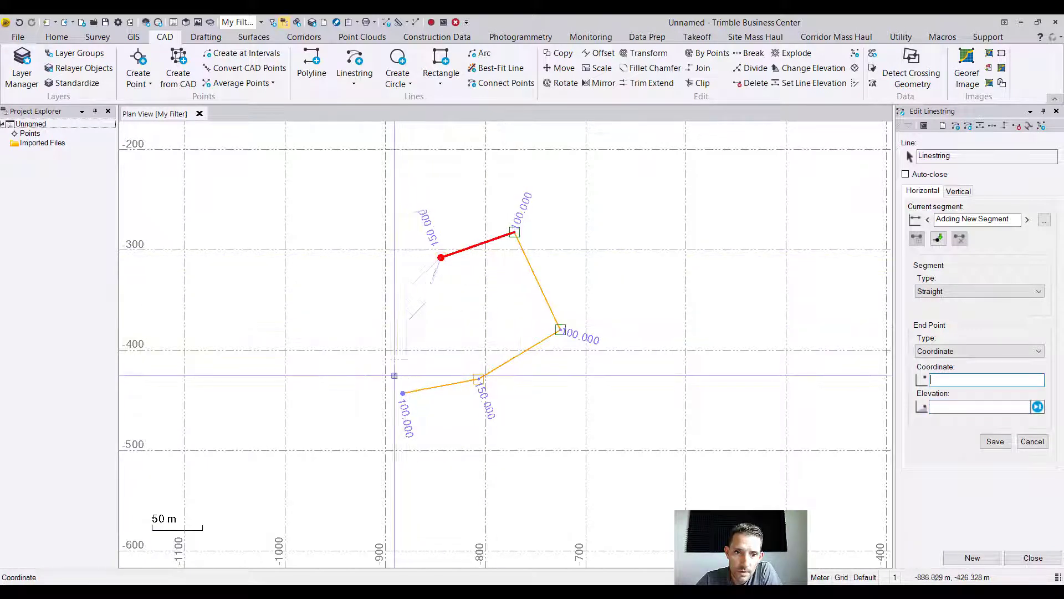
# Add a vertex at about -920, -328 with elevation 100 and end the linestring back on its start point
pyautogui.click(364, 277)
pyautogui.write('100')
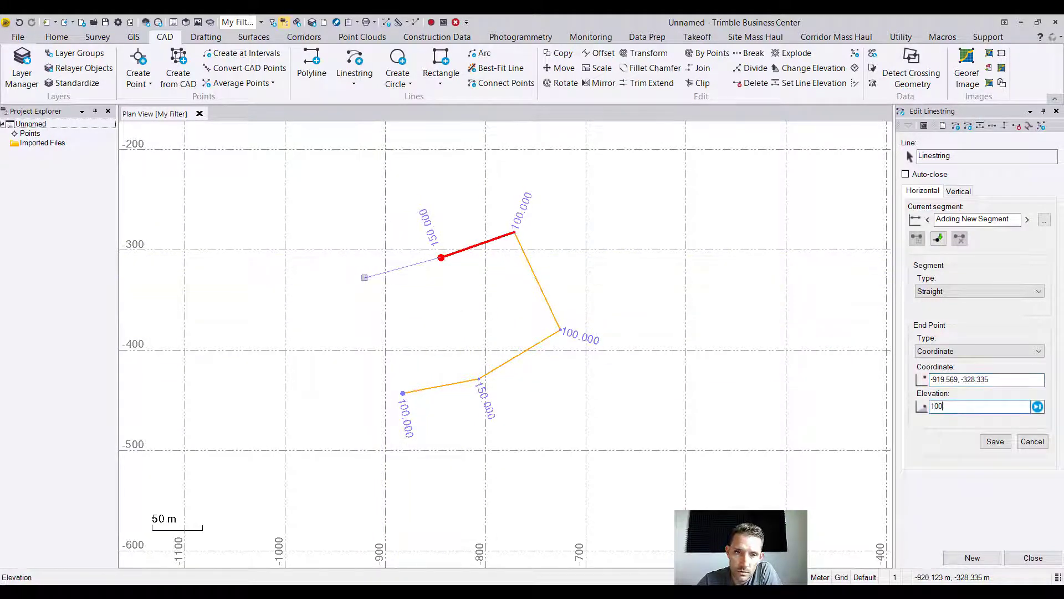
pyautogui.press('Return')
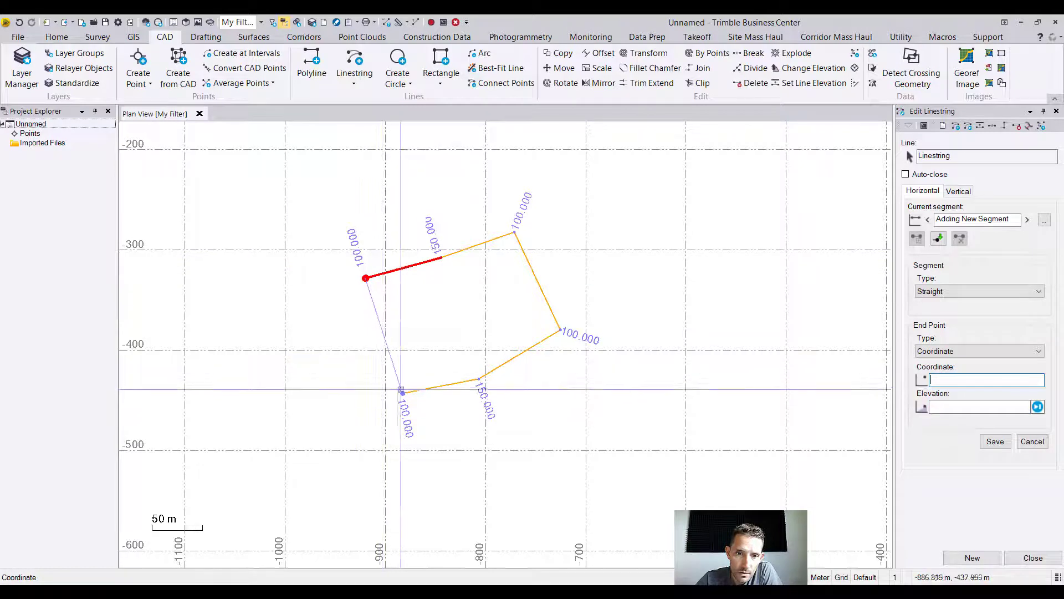
pyautogui.click(403, 393)
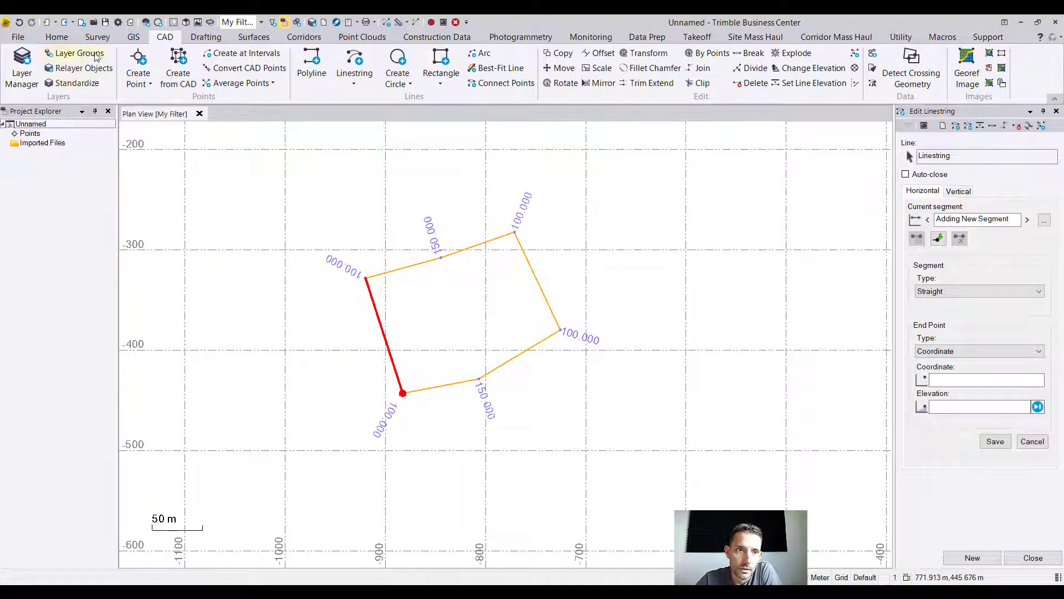
# Create a green surface named TestOG from the closed linestring
pyautogui.click(252, 37)
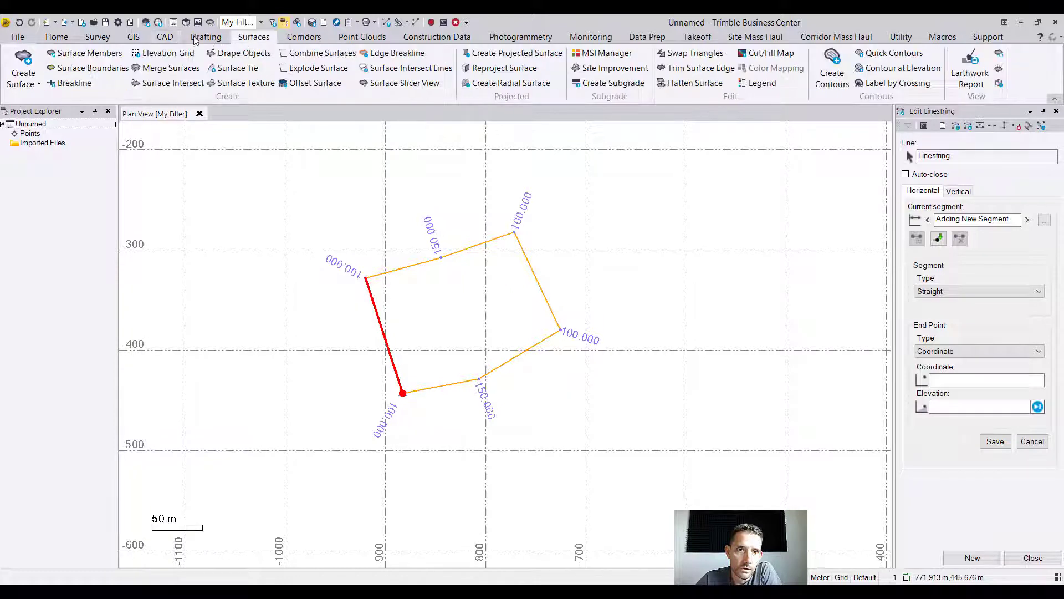
pyautogui.click(23, 60)
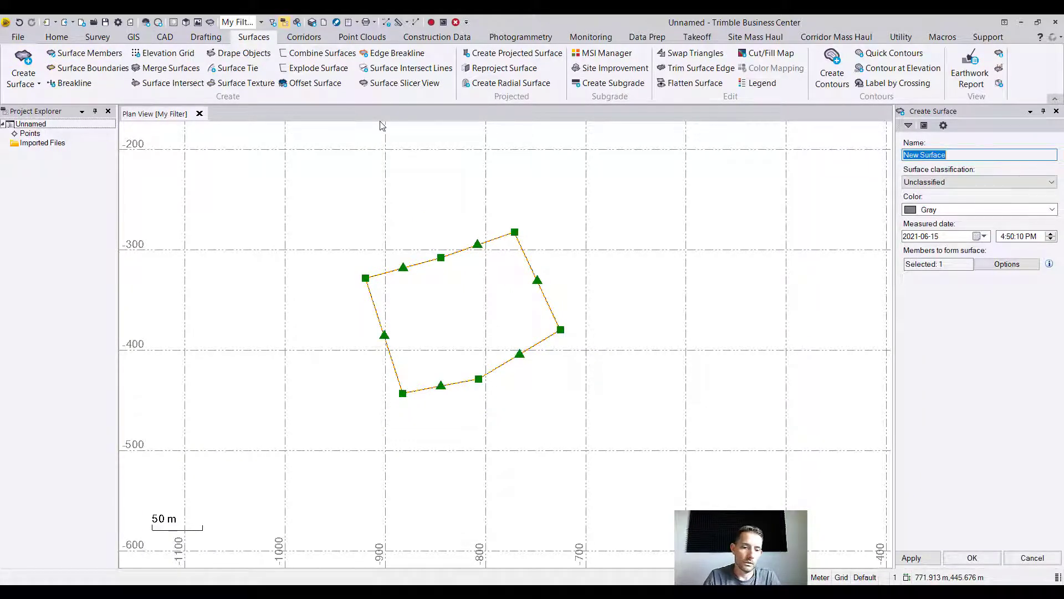
pyautogui.write('TestOG')
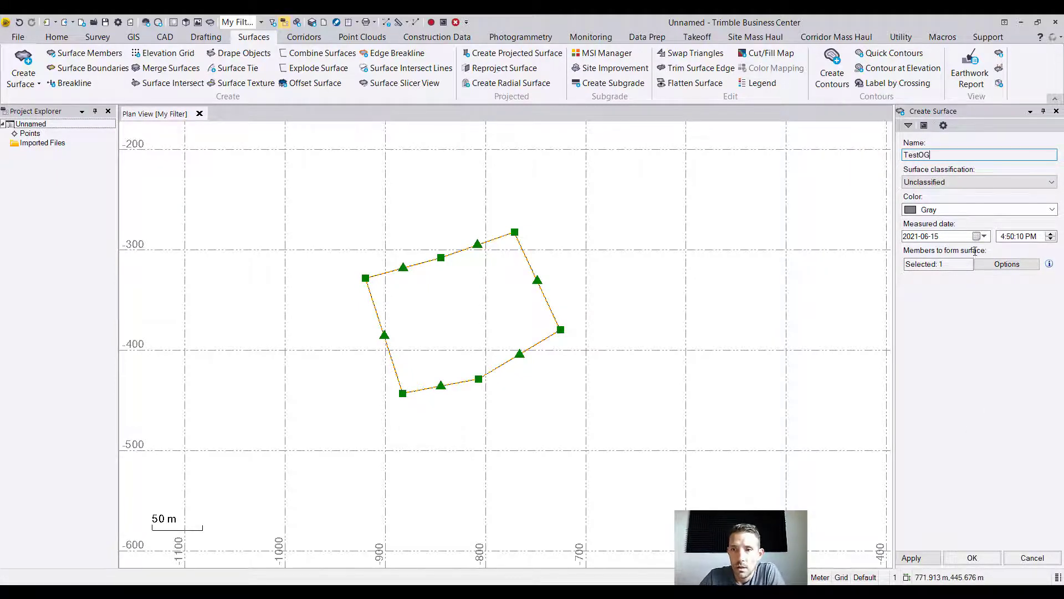
pyautogui.click(1049, 210)
pyautogui.click(1006, 240)
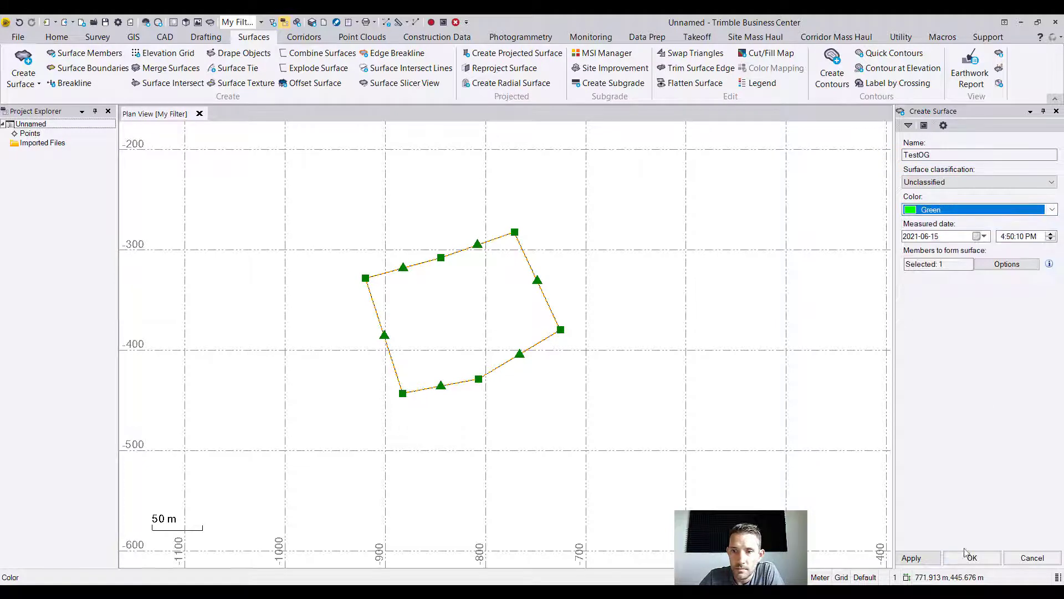
pyautogui.click(975, 556)
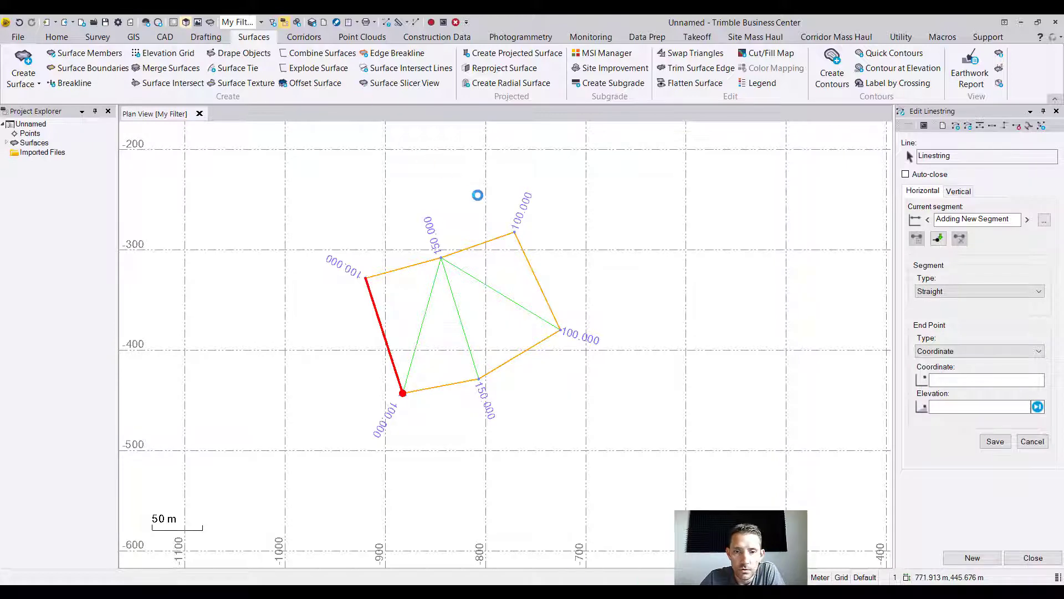
# Show the surface in a 3D view and place the plan view beside it in a new vertical tab group
pyautogui.moveTo(575, 265); pyautogui.dragTo(568, 171, button='middle')
pyautogui.click(156, 117)
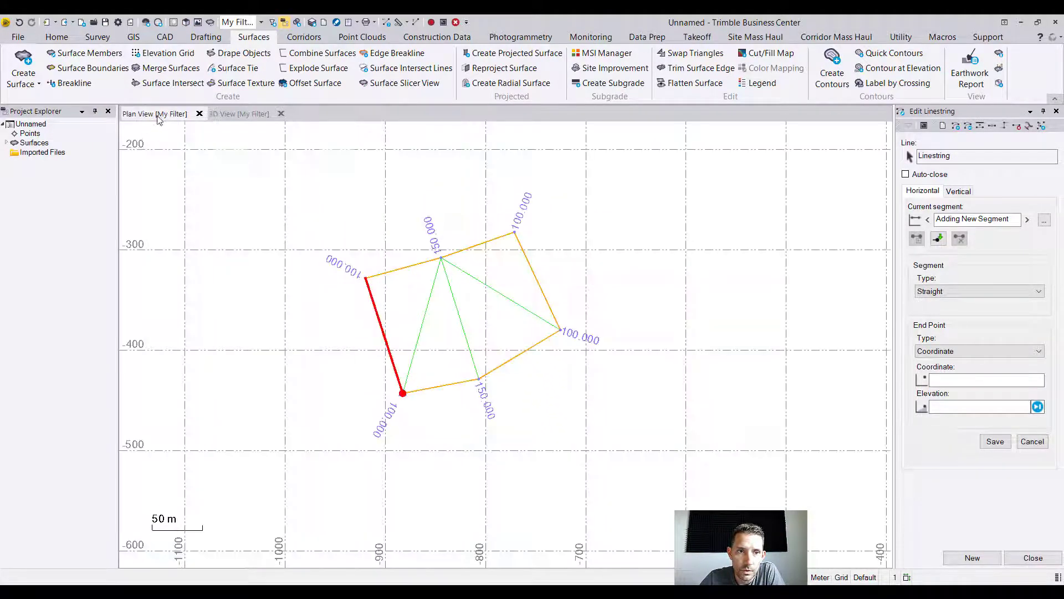
pyautogui.rightClick(156, 116)
pyautogui.click(177, 161)
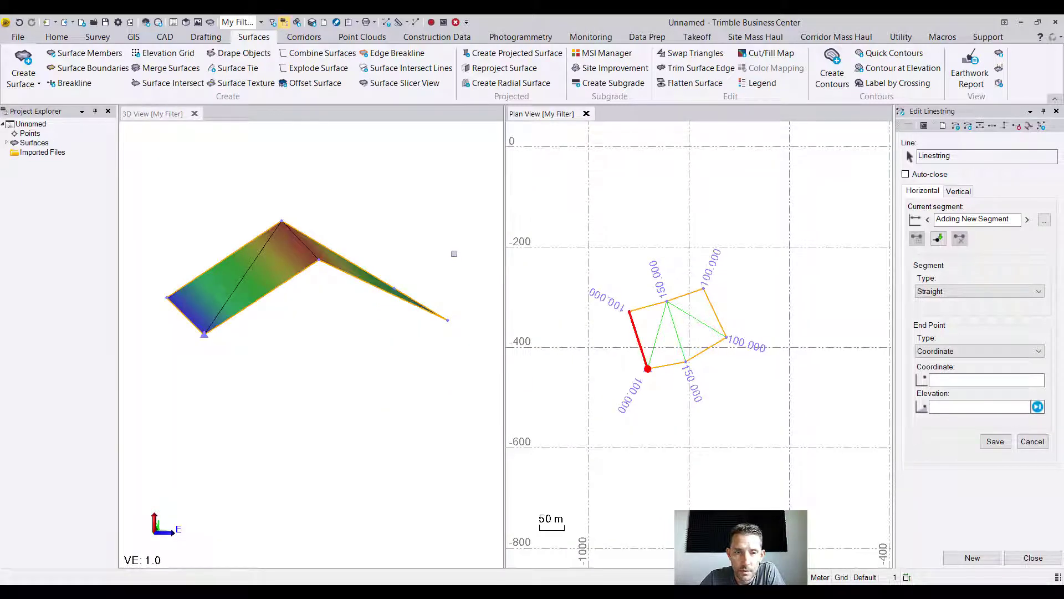
pyautogui.moveTo(172, 116); pyautogui.dragTo(577, 116)
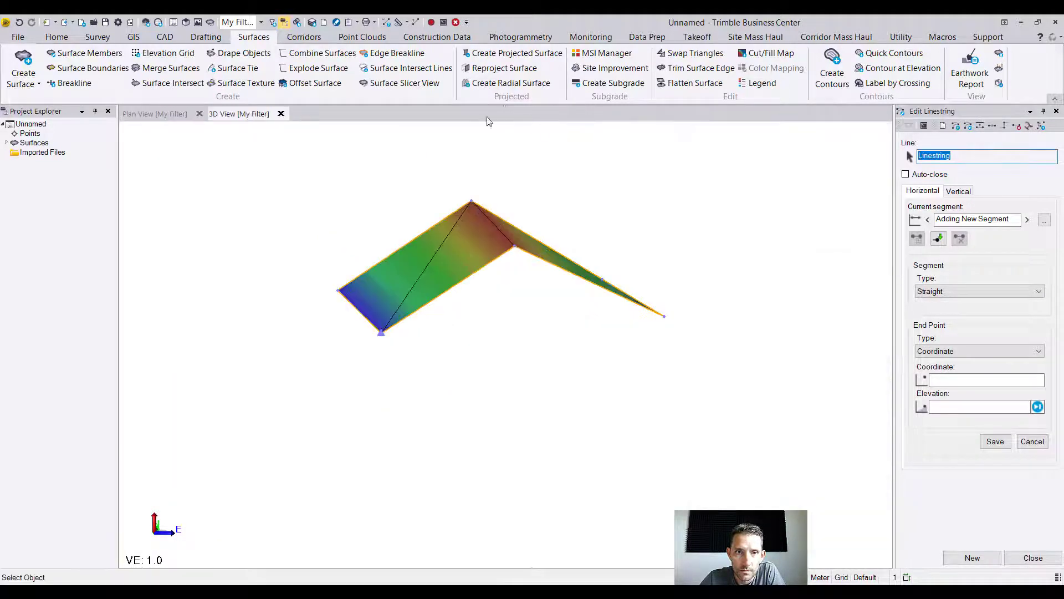
pyautogui.rightClick(168, 114)
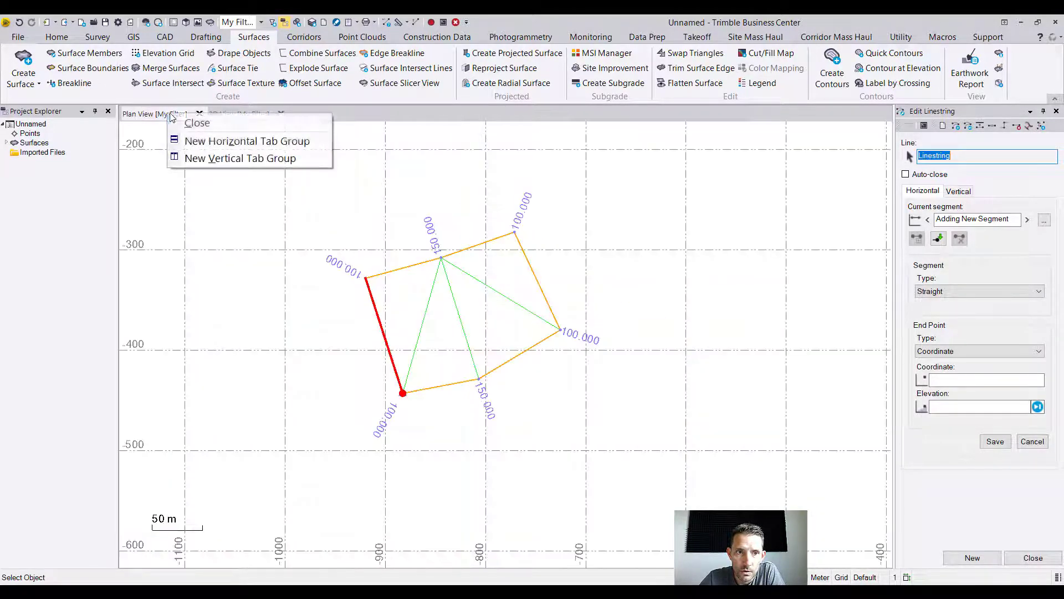
pyautogui.click(185, 157)
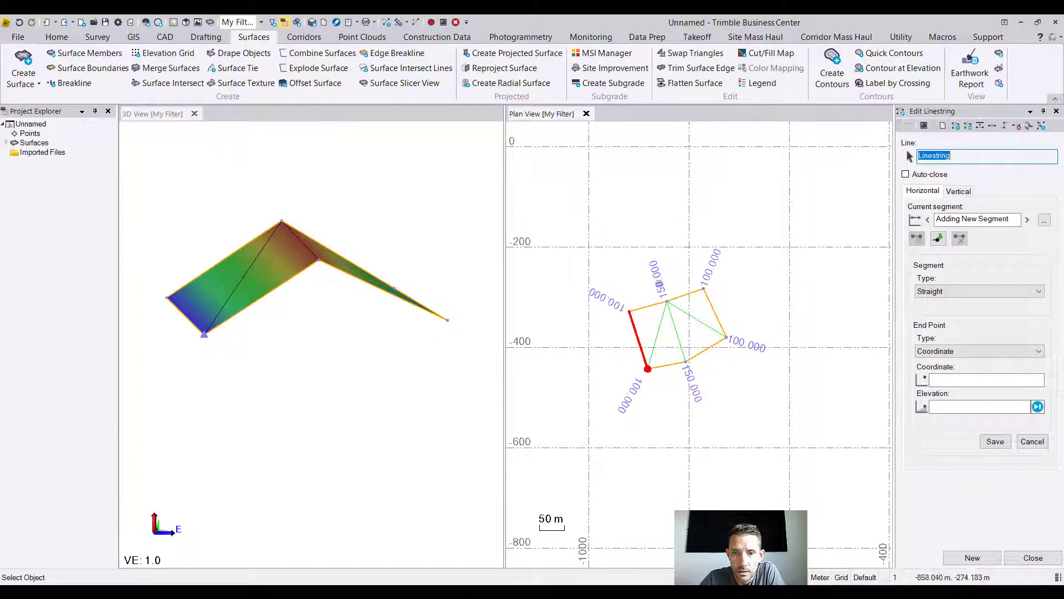
pyautogui.moveTo(658, 275)
pyautogui.mouseDown(button='middle')
pyautogui.moveTo(651, 237)
pyautogui.moveTo(662, 224)
pyautogui.mouseUp(button='middle')
pyautogui.moveTo(328, 279)
pyautogui.mouseDown(button='middle')
pyautogui.moveTo(313, 275)
pyautogui.moveTo(343, 270)
pyautogui.moveTo(303, 266)
pyautogui.mouseUp(button='middle')
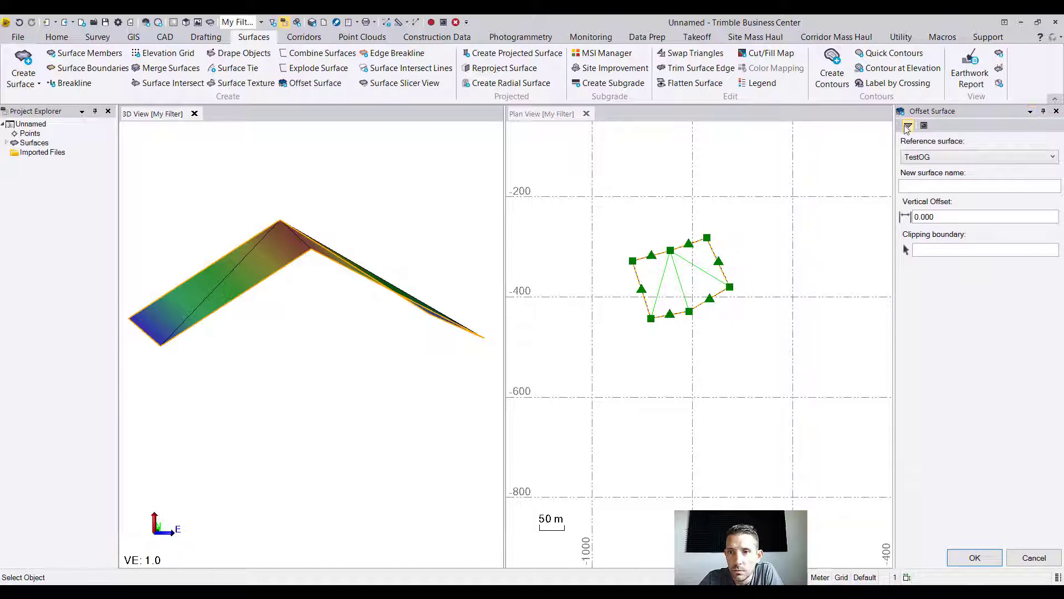
# Create an offset surface named TestSG from the reference surface TestOG with a vertical offset of -25
pyautogui.moveTo(894, 132); pyautogui.dragTo(854, 130)
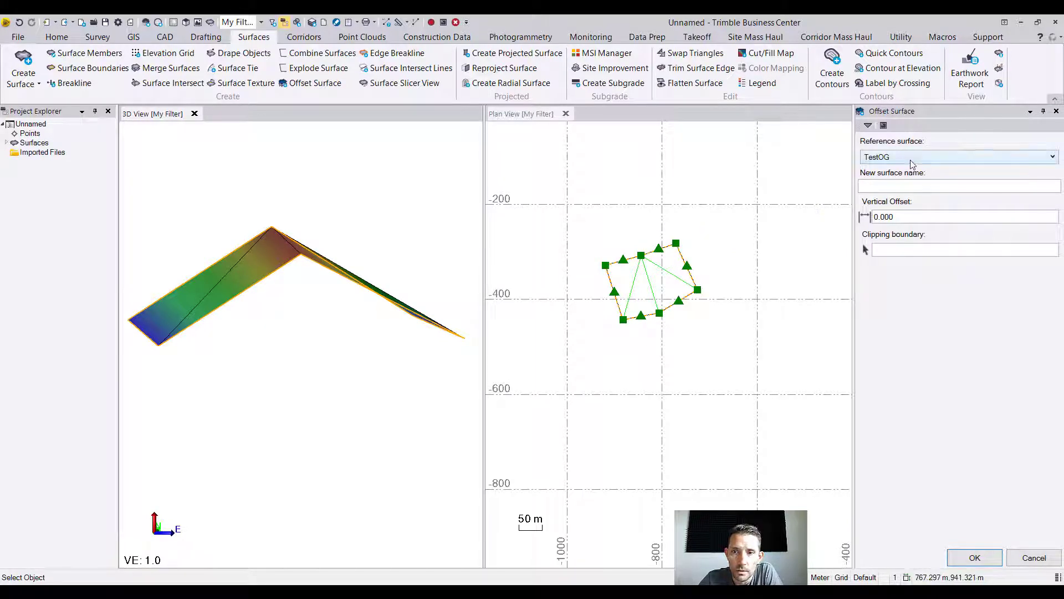
pyautogui.click(893, 187)
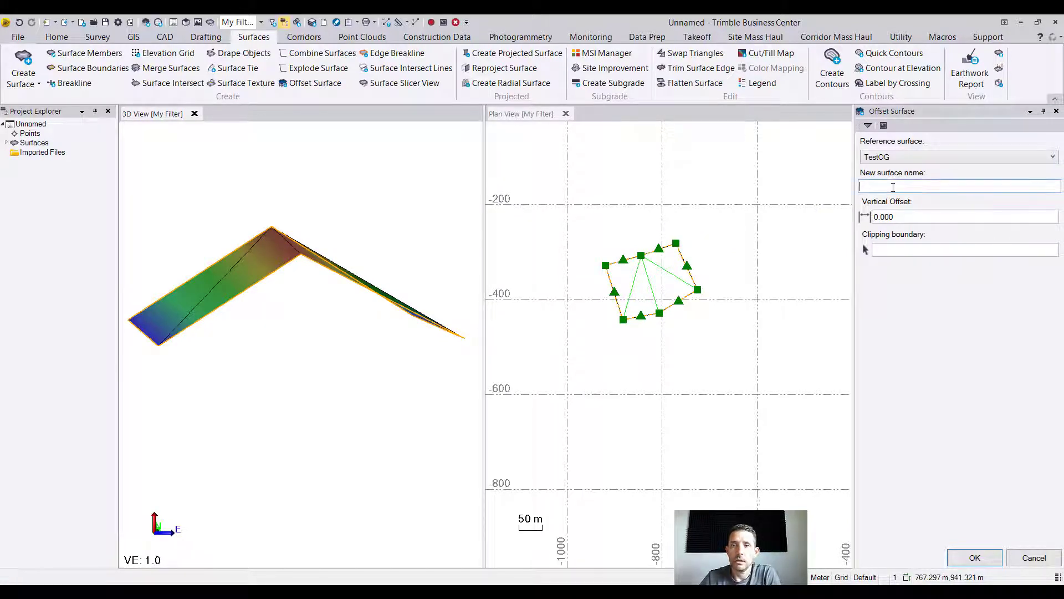
pyautogui.write('Tes')
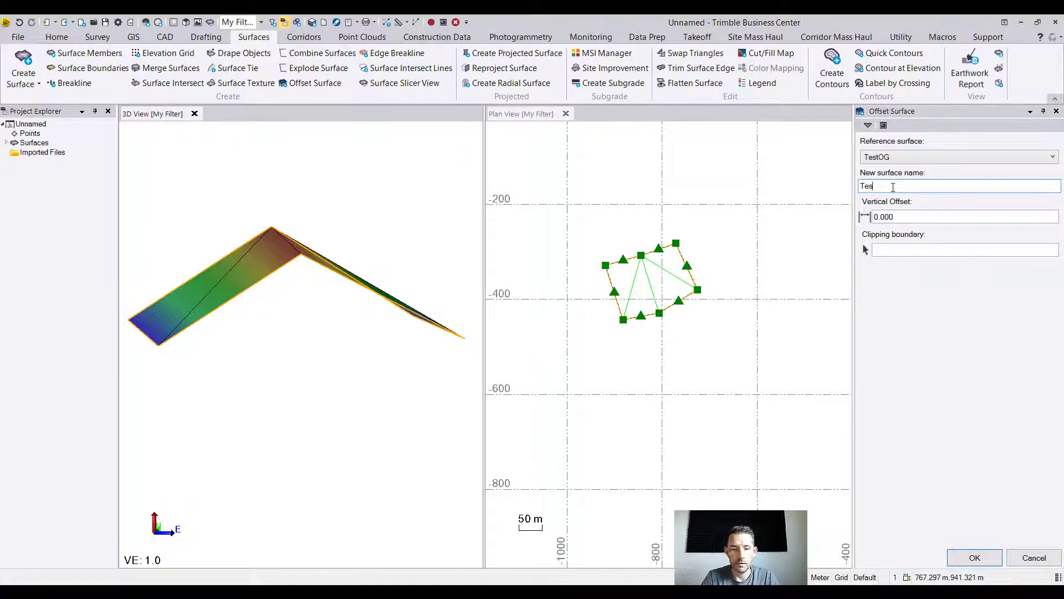
pyautogui.write('tSG')
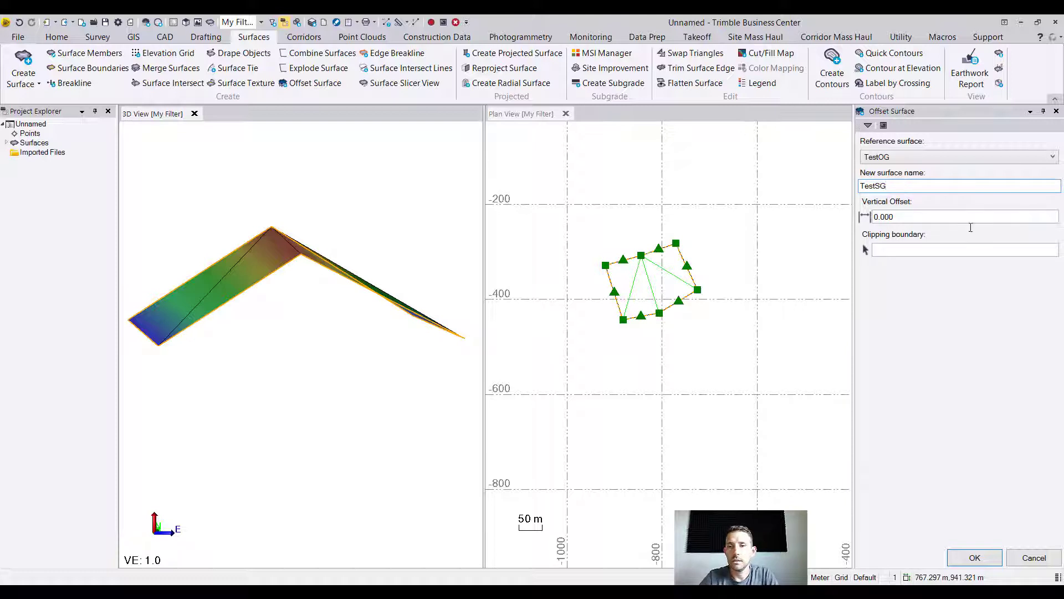
pyautogui.click(903, 217)
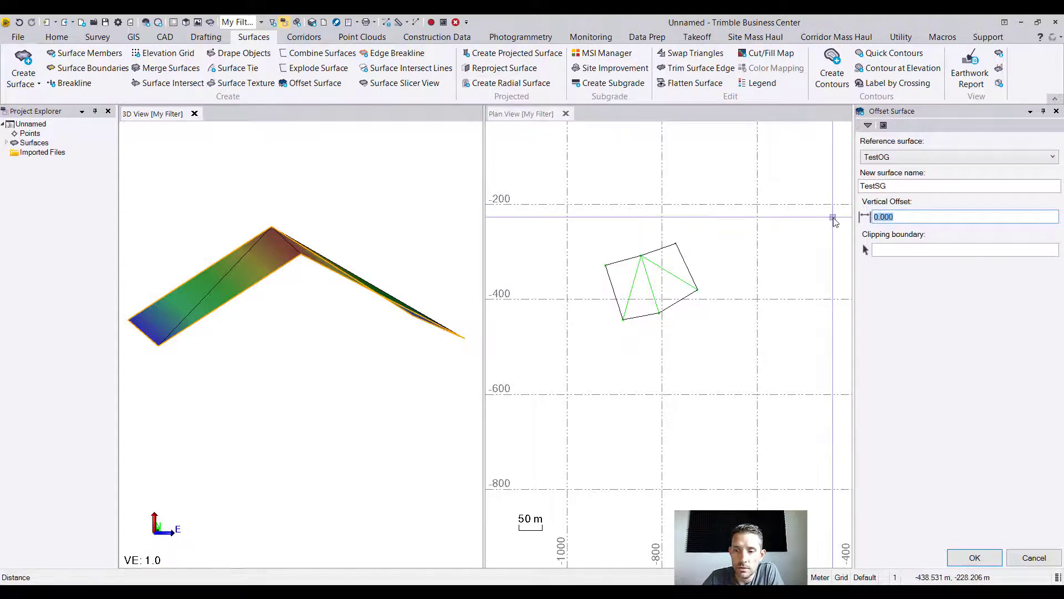
pyautogui.write('-25')
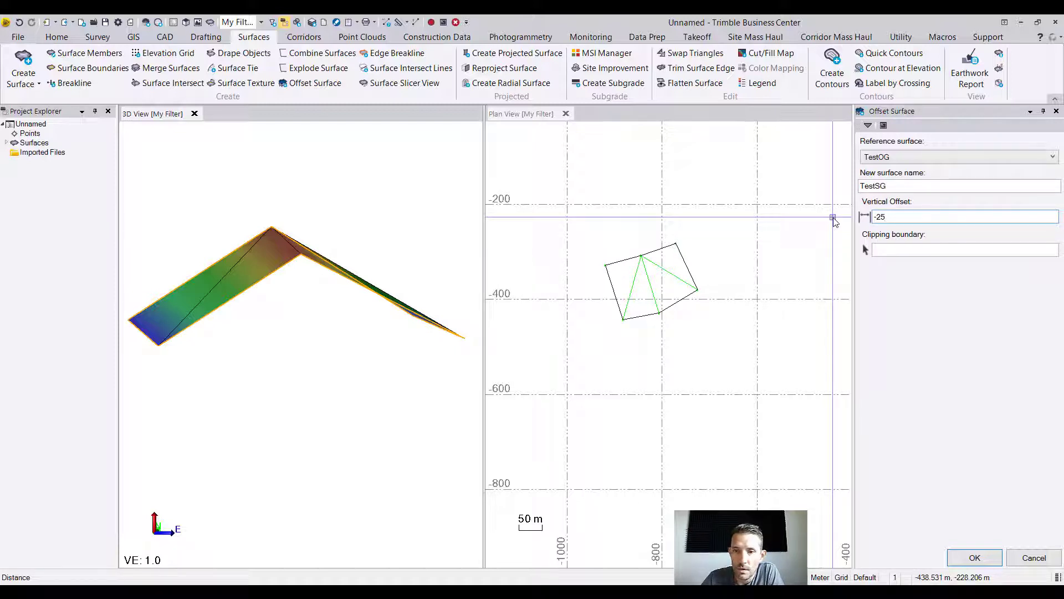
pyautogui.press('Tab')
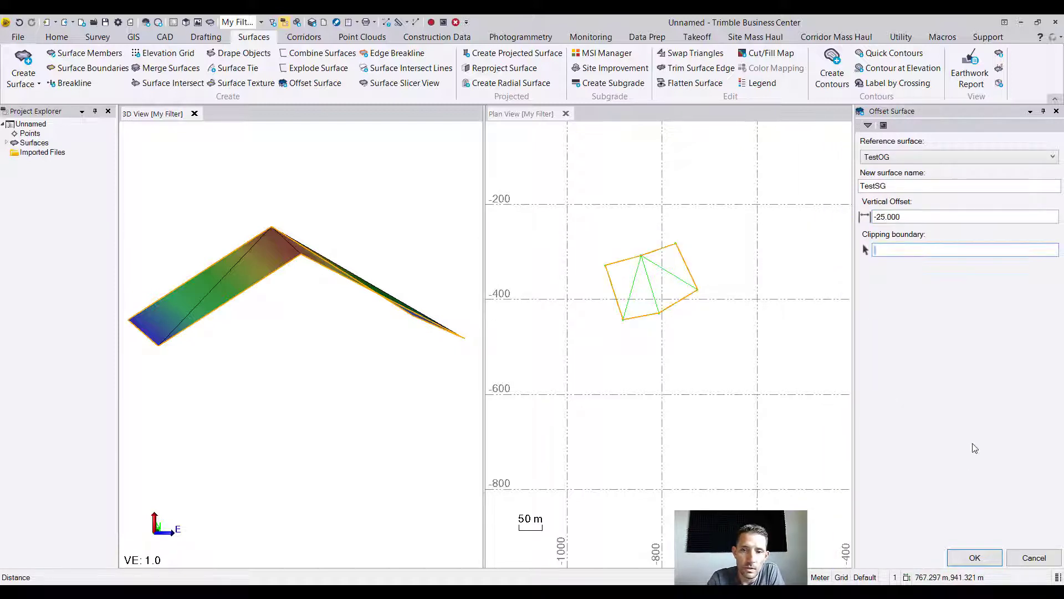
pyautogui.click(972, 564)
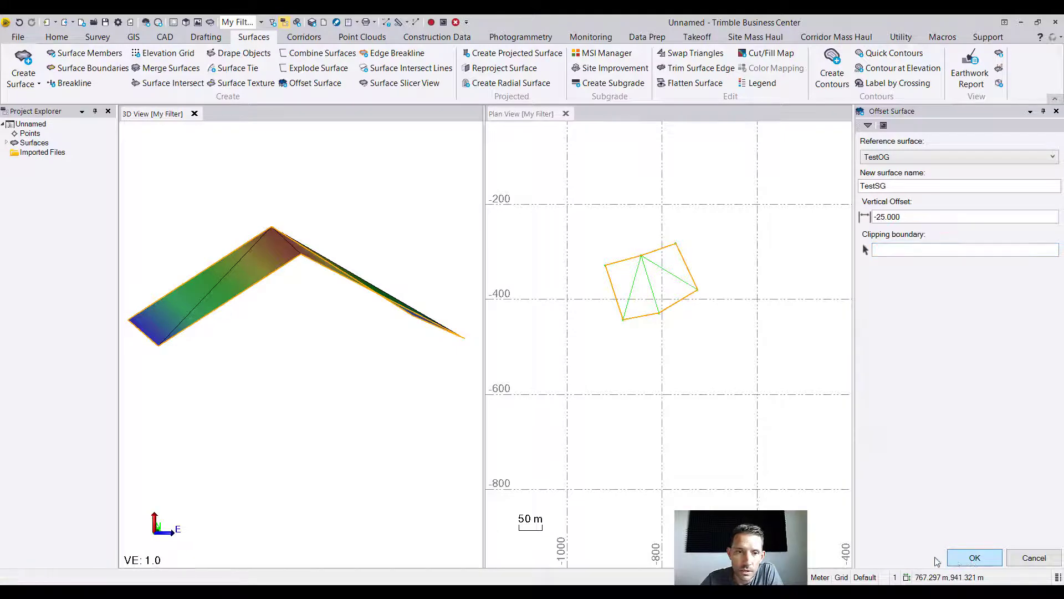
# Examine the two stacked surfaces in the 3D view and inspect the properties of TestOG and TestSG
pyautogui.moveTo(416, 317); pyautogui.dragTo(387, 291, button='right')
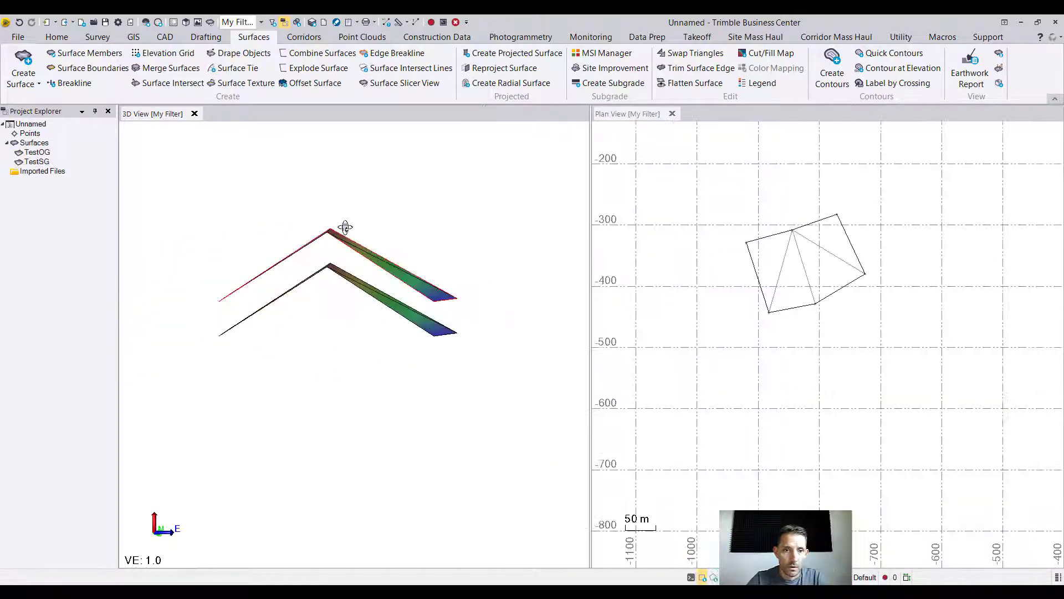
pyautogui.moveTo(346, 227); pyautogui.dragTo(316, 225, button='right')
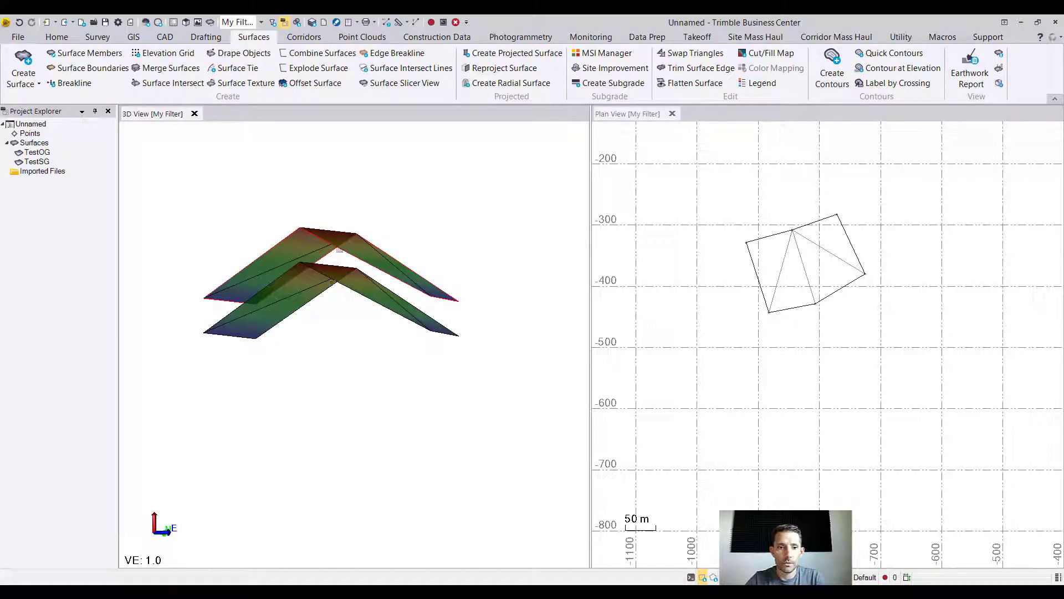
pyautogui.click(344, 250)
pyautogui.rightClick(371, 254)
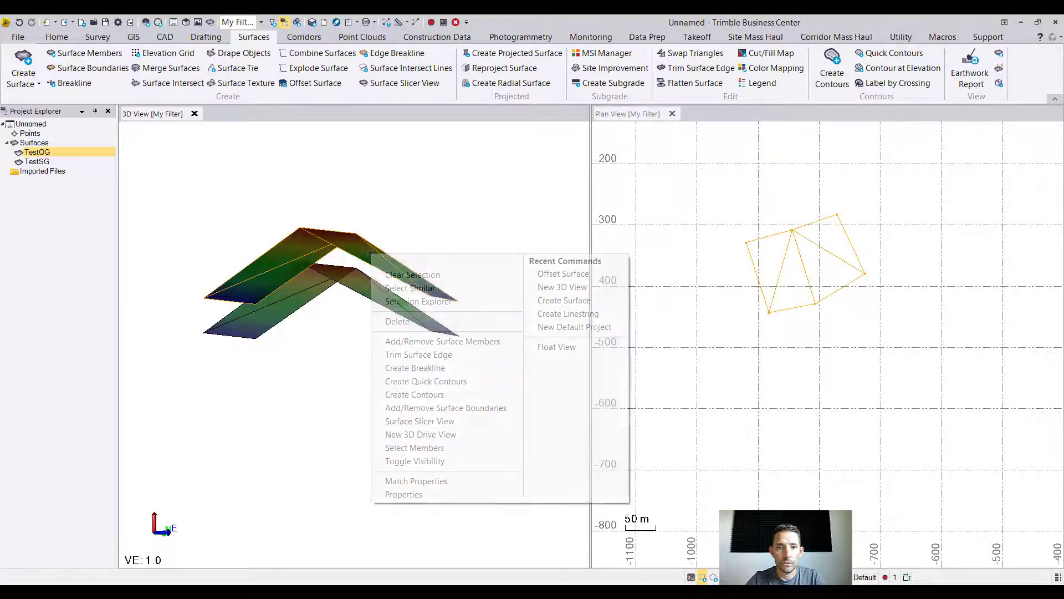
pyautogui.click(403, 493)
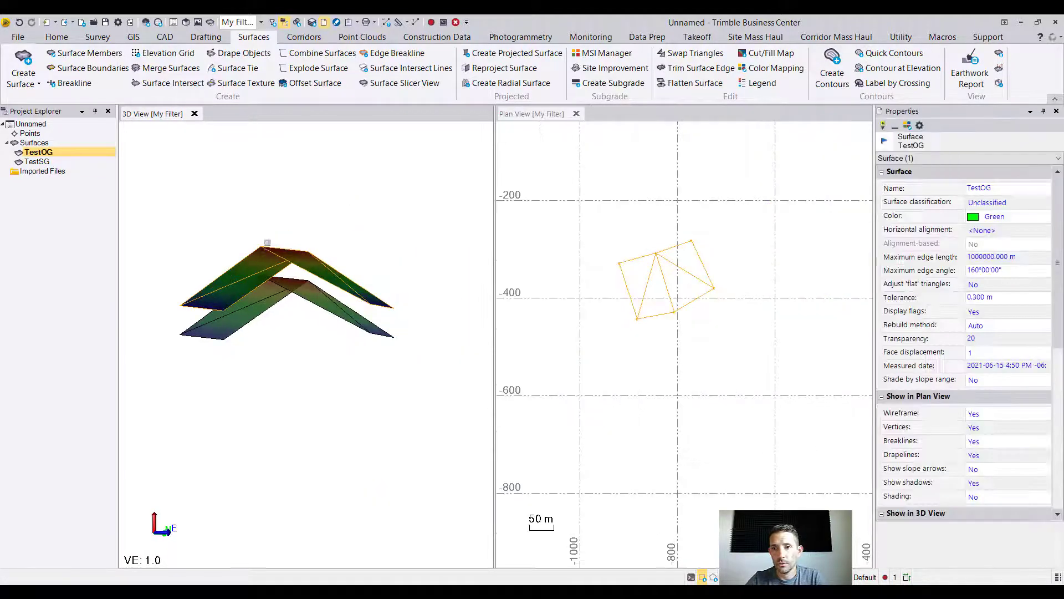
pyautogui.keyDown('shift'); pyautogui.moveTo(312, 233); pyautogui.dragTo(297, 316, button='middle'); pyautogui.keyUp('shift')
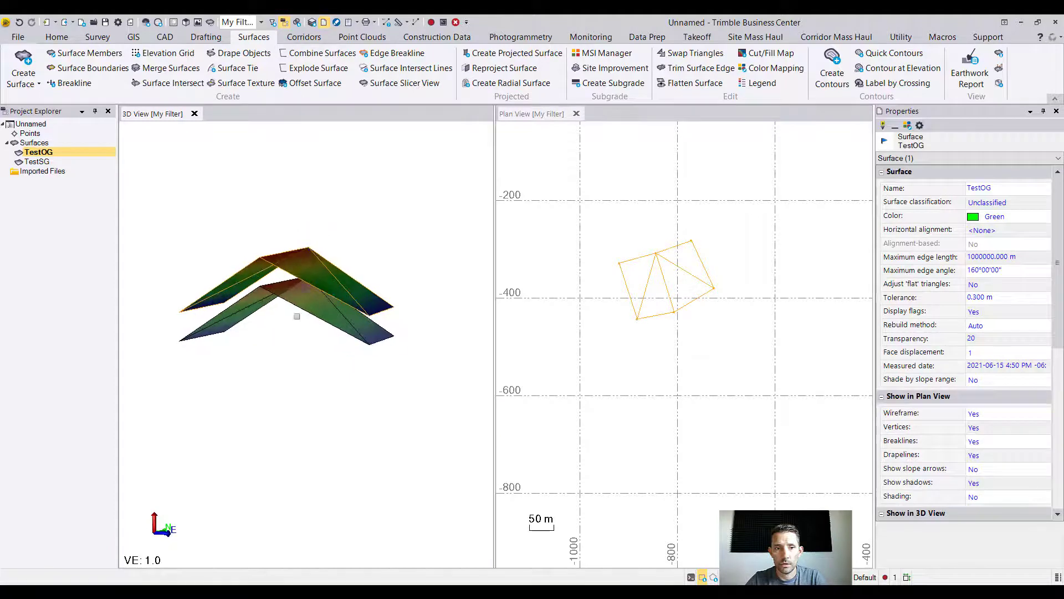
pyautogui.click(298, 327)
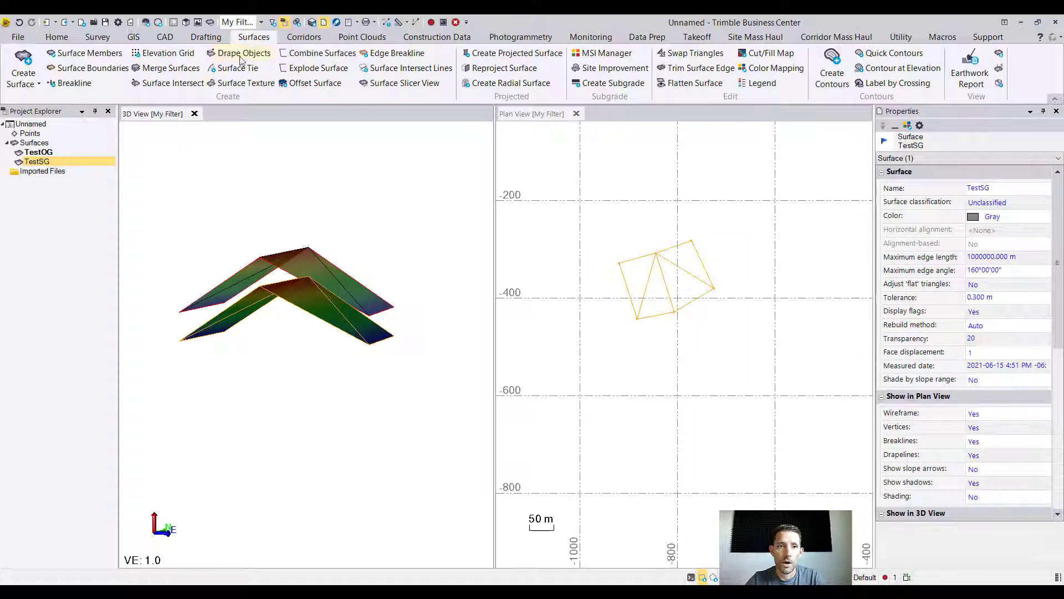
# Create an offset surface named Test FG from the reference surface TestOG with a vertical offset of 50
pyautogui.click(323, 81)
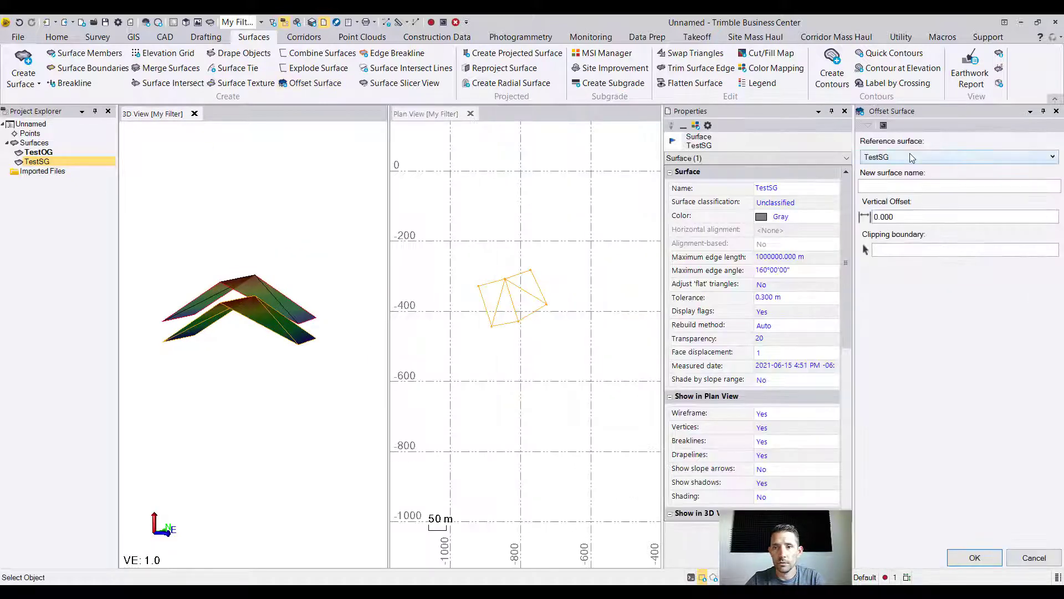
pyautogui.click(912, 157)
pyautogui.click(893, 170)
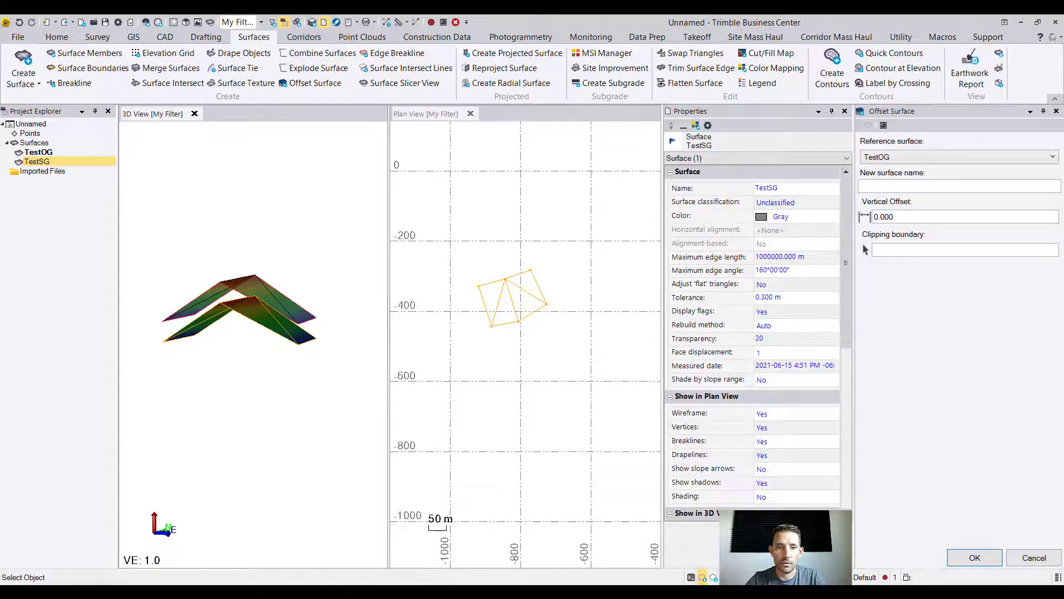
pyautogui.click(911, 219)
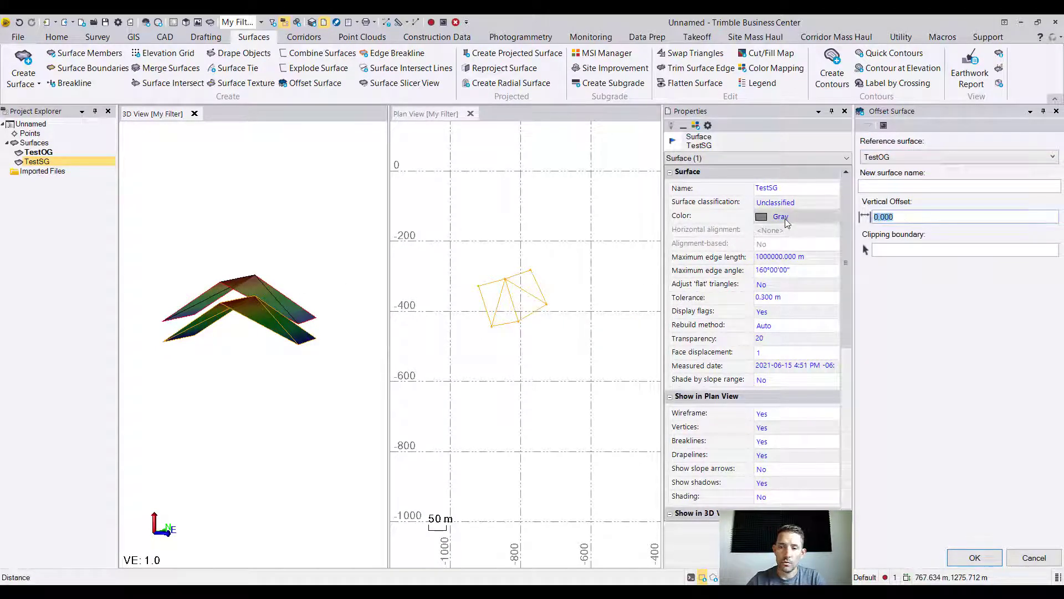
pyautogui.write('50')
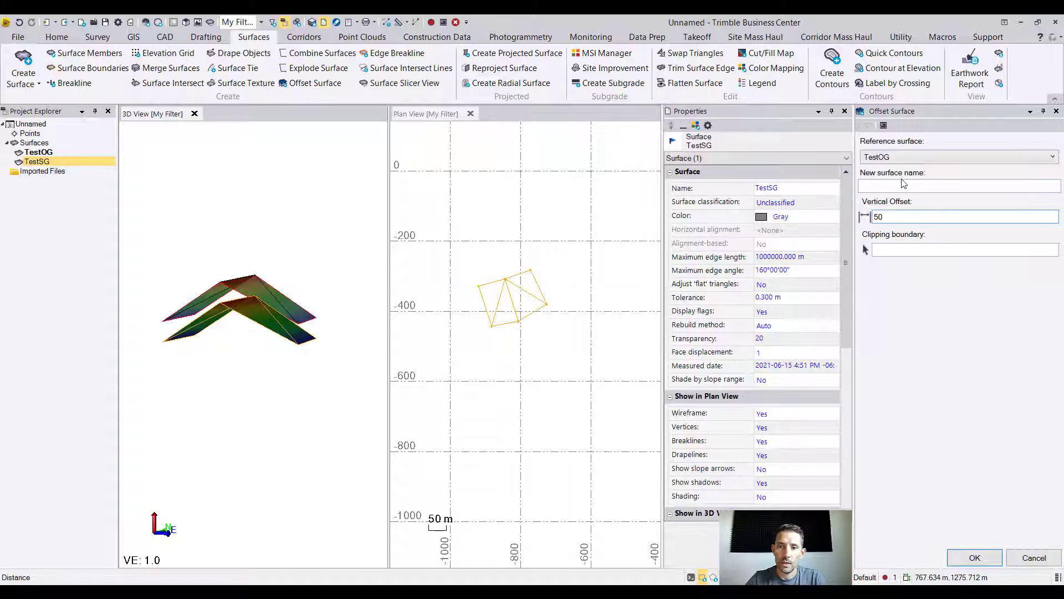
pyautogui.click(903, 185)
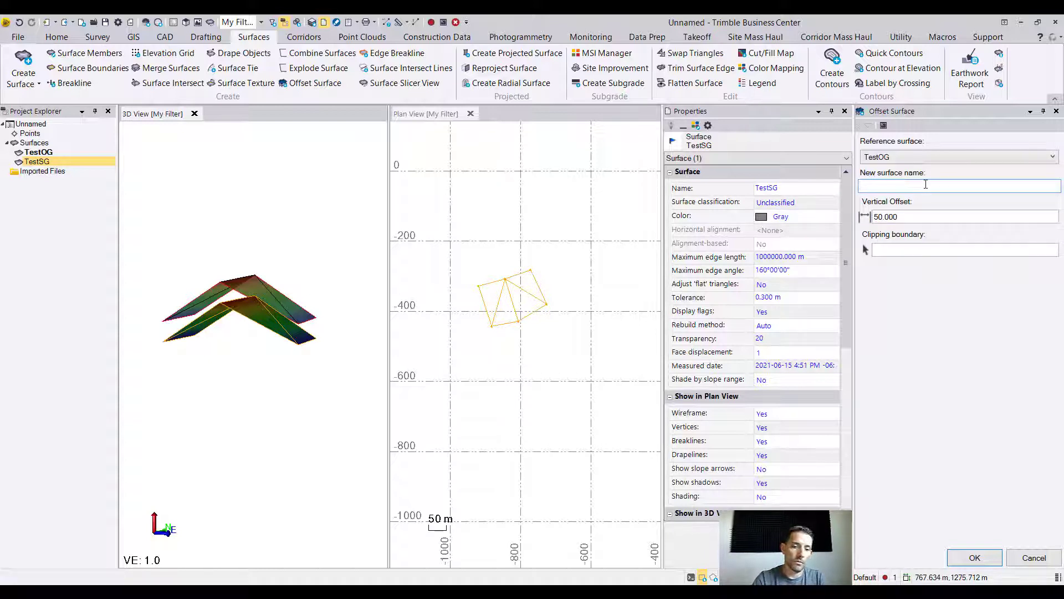
pyautogui.write('Test ')
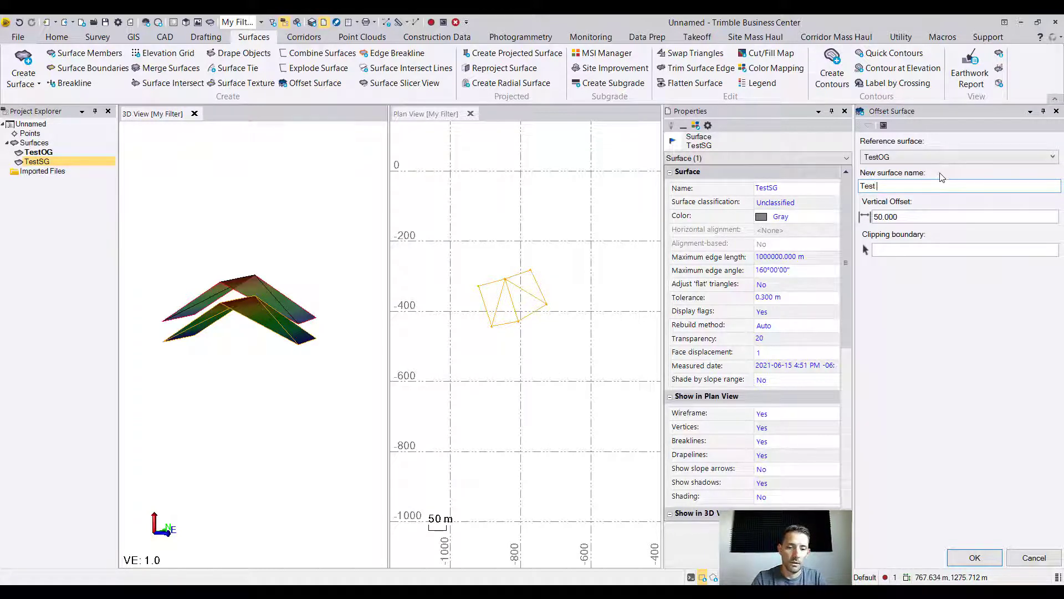
pyautogui.write('FG')
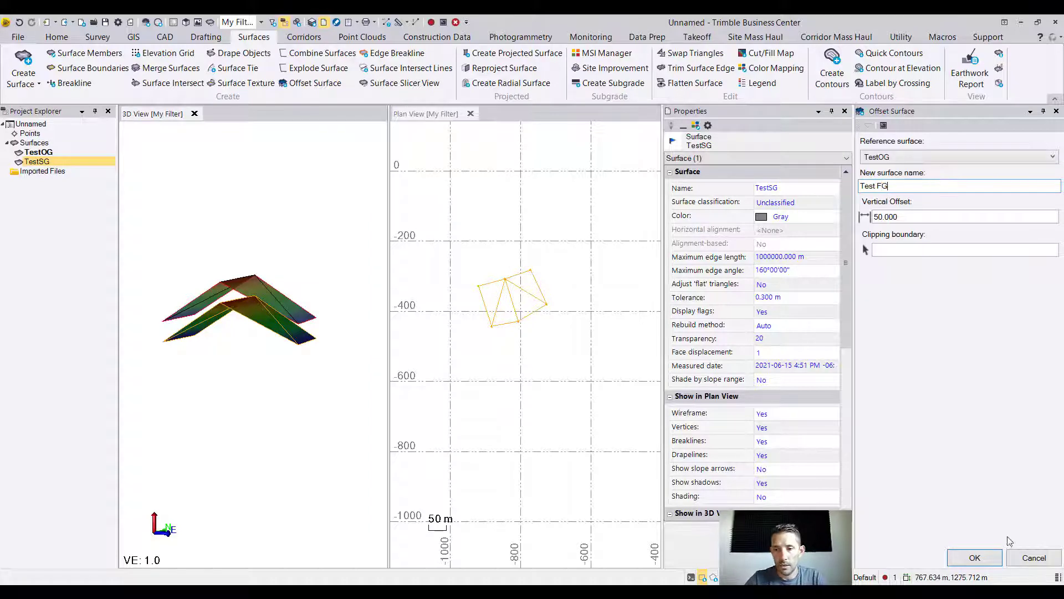
pyautogui.click(974, 558)
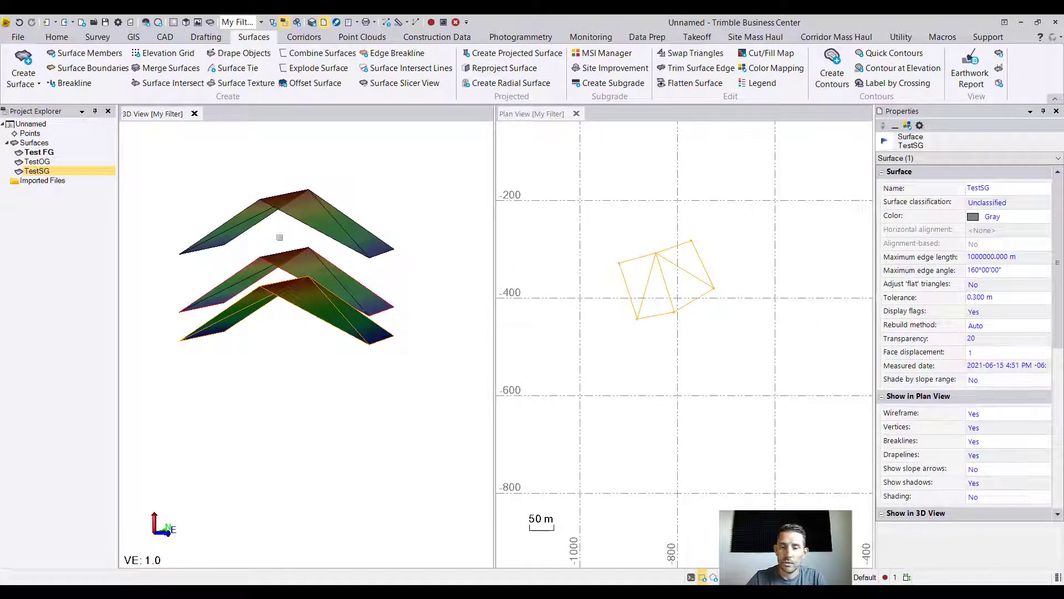
# Clear the selection of the TestSG surface and close the surface properties
pyautogui.moveTo(285, 224)
pyautogui.mouseDown()
pyautogui.moveTo(261, 226)
pyautogui.moveTo(212, 195)
pyautogui.moveTo(167, 194)
pyautogui.moveTo(142, 230)
pyautogui.moveTo(304, 256)
pyautogui.moveTo(299, 214)
pyautogui.moveTo(323, 198)
pyautogui.mouseUp()
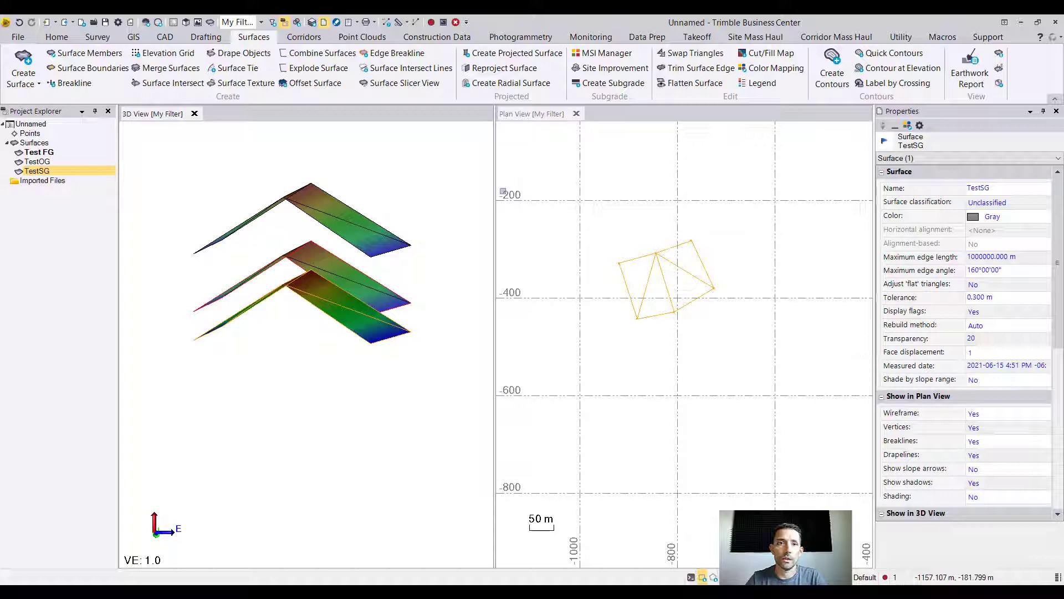
pyautogui.click(42, 171)
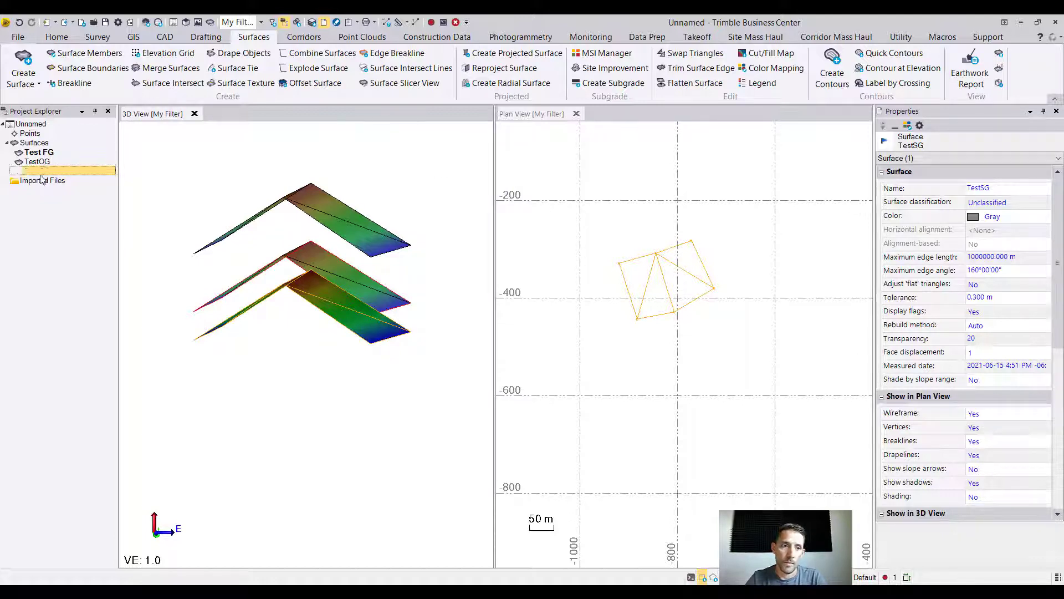
pyautogui.rightClick(42, 175)
pyautogui.click(418, 171)
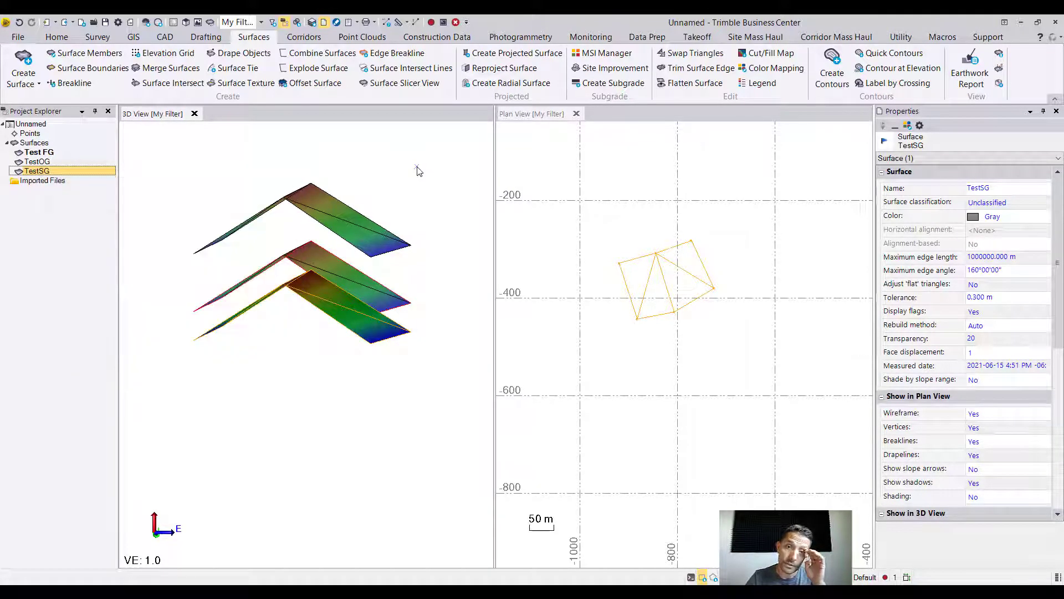
pyautogui.click(416, 167)
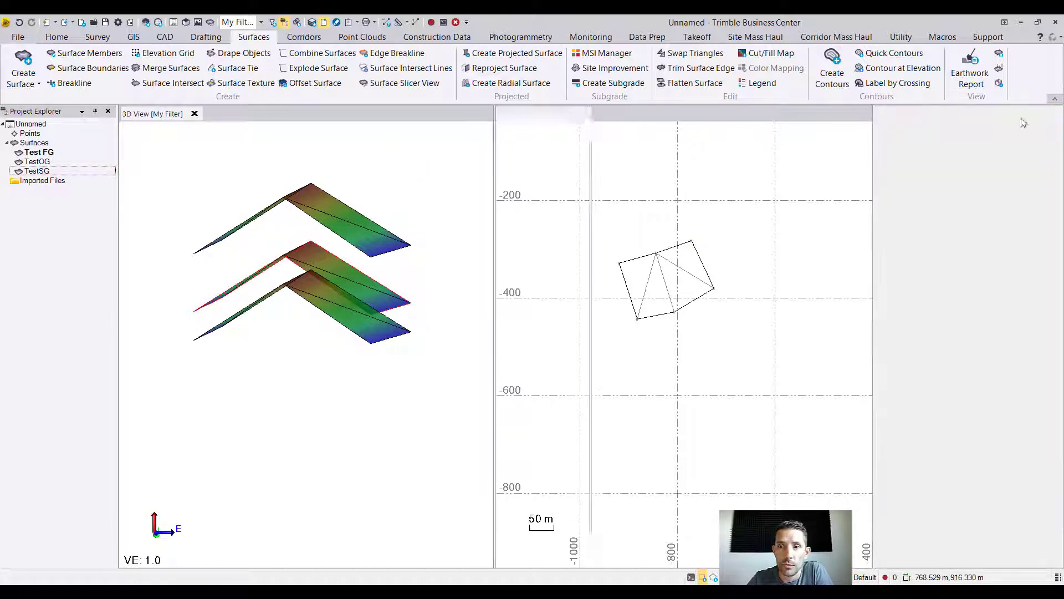
pyautogui.click(1056, 111)
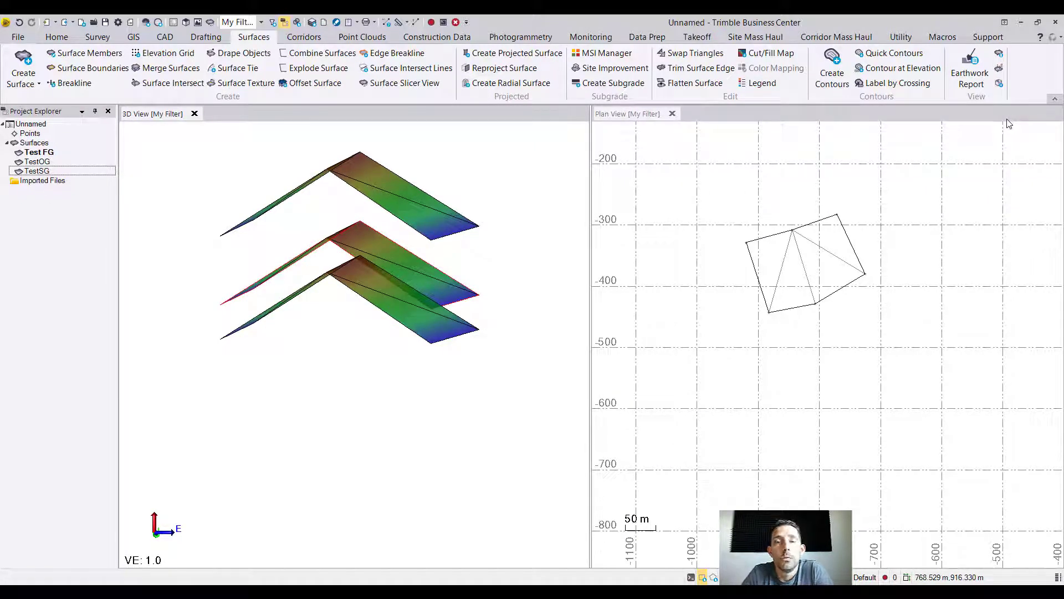